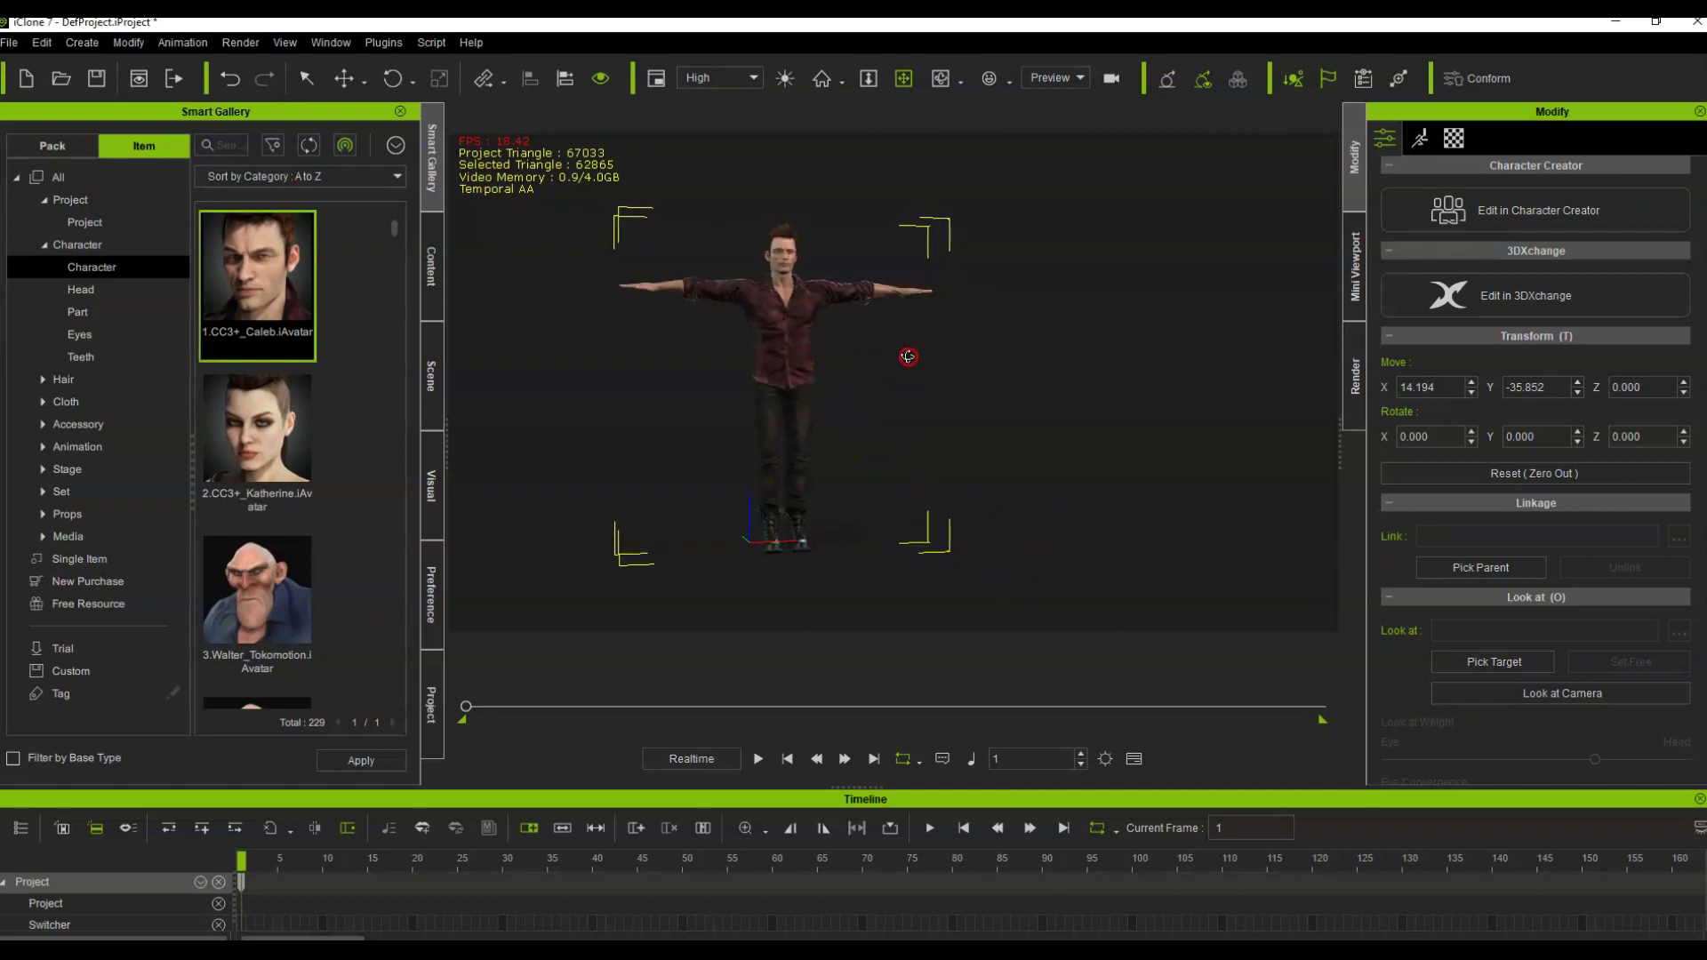
Select the CC3+_Caleb avatar standing in T-pose in the scene.
left_click(807, 404)
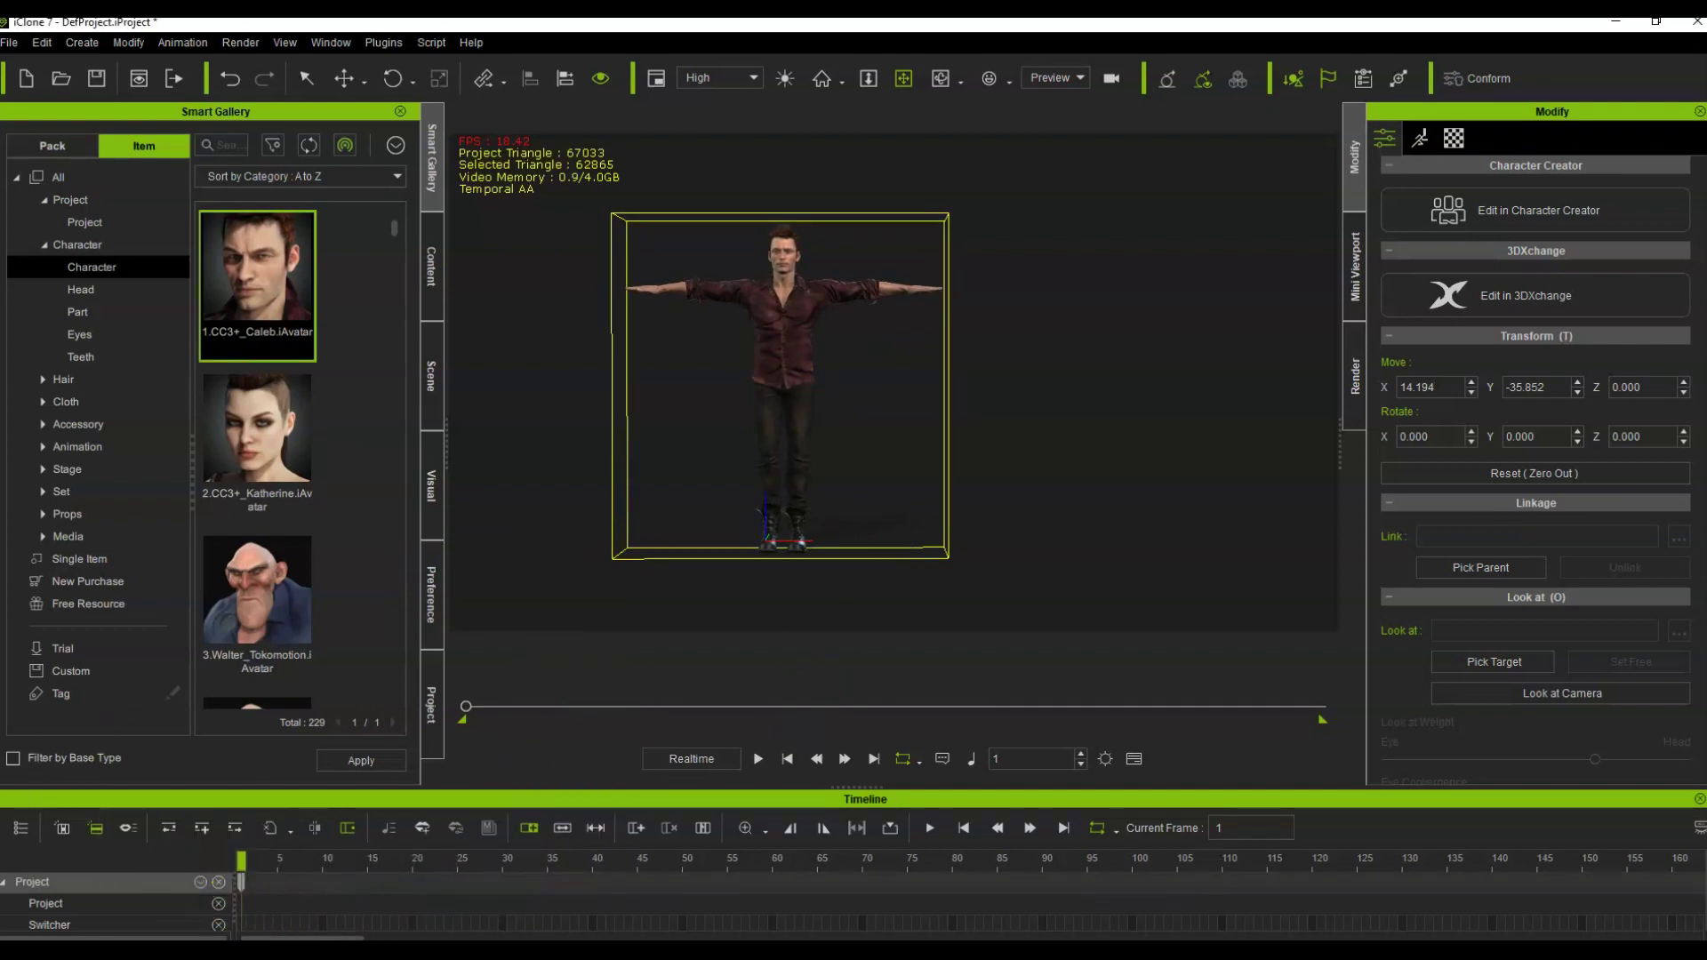
Show CC3+_Caleb's tracks on the timeline and drop the punching motion onto his Motion track.
scroll(142, 900, "down", 1)
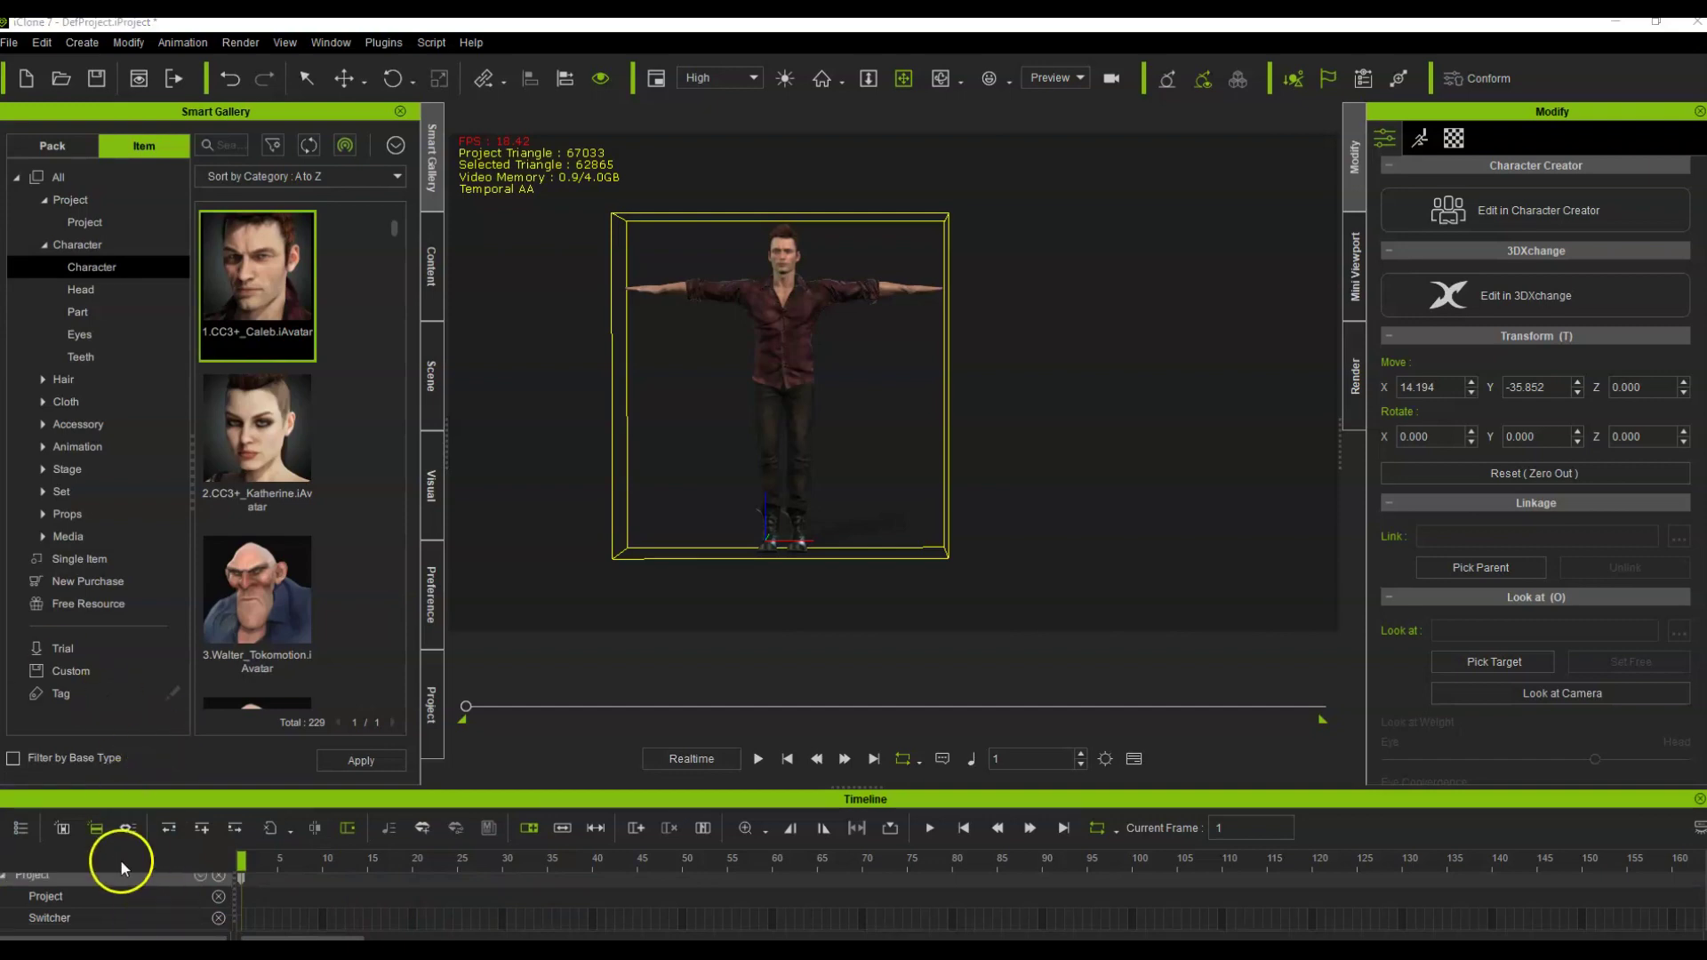
left_click(22, 828)
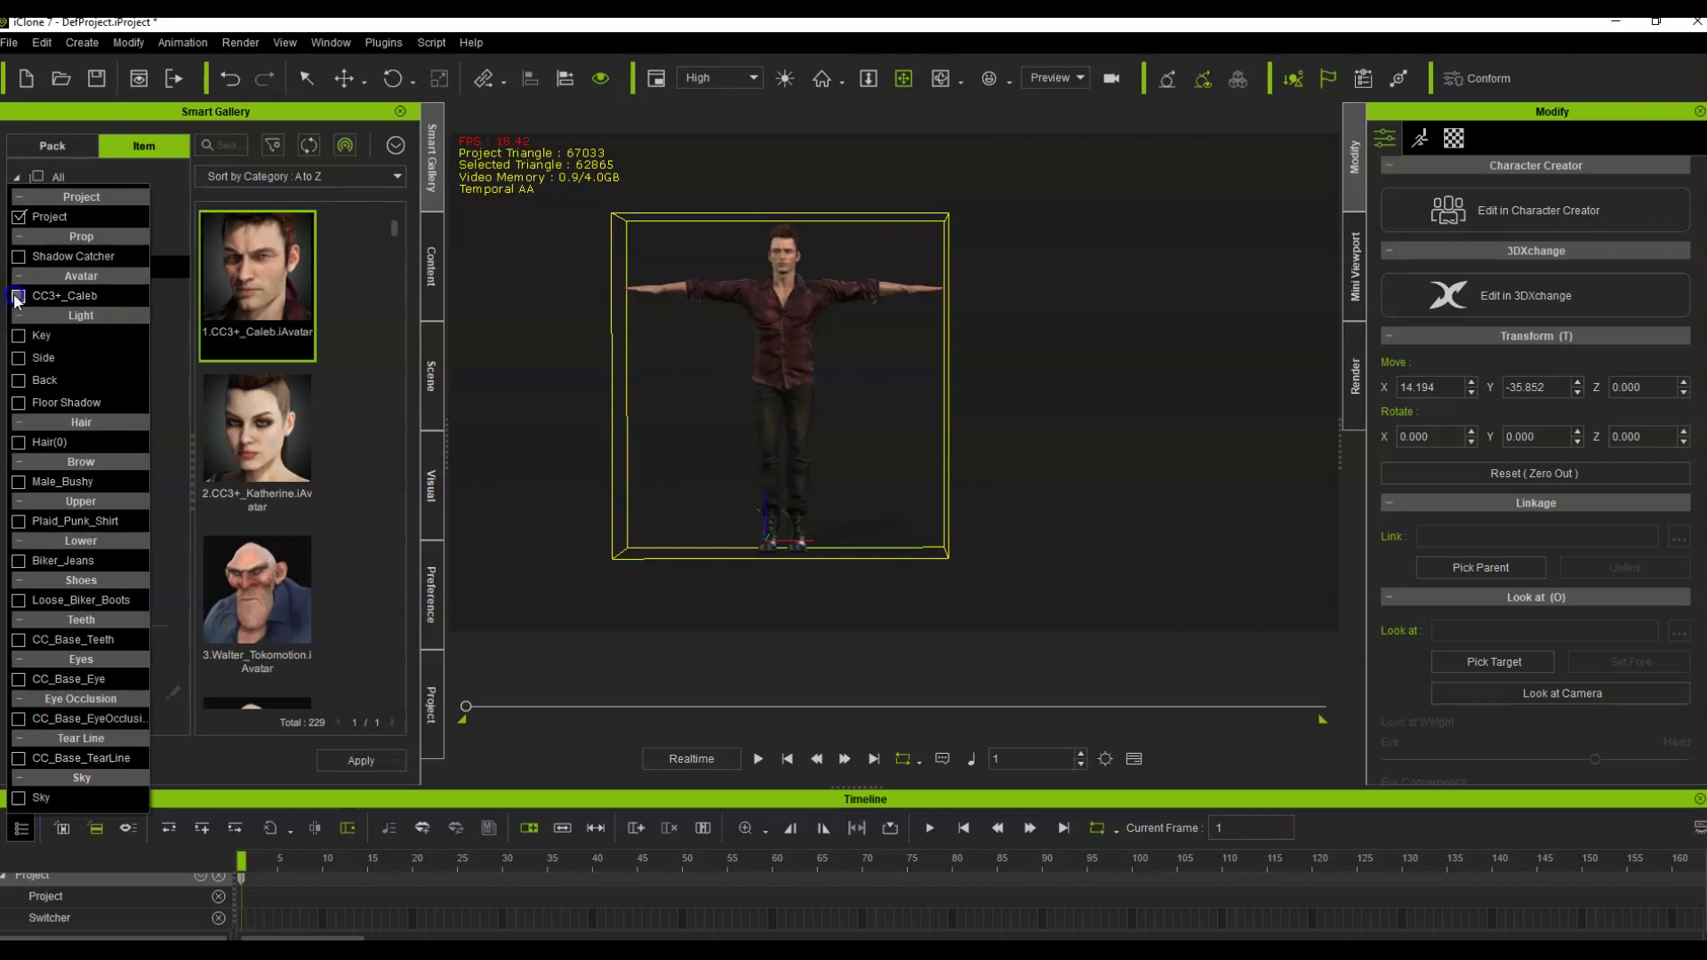
left_click(445, 486)
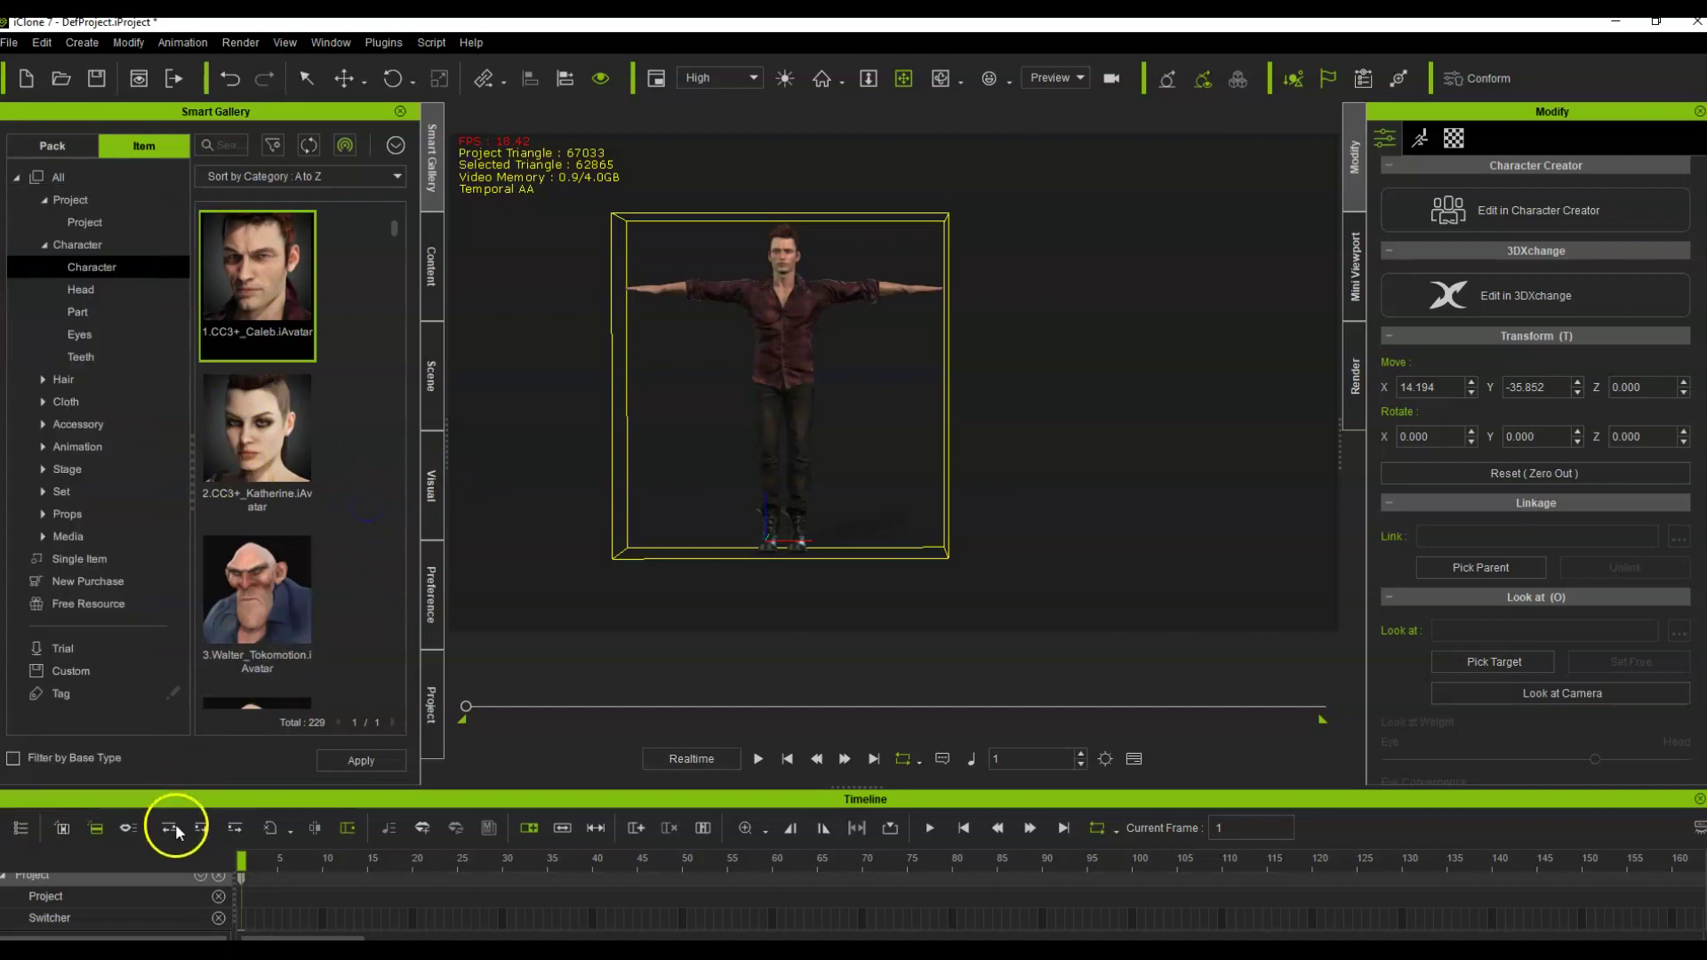
scroll(133, 904, "down", 3)
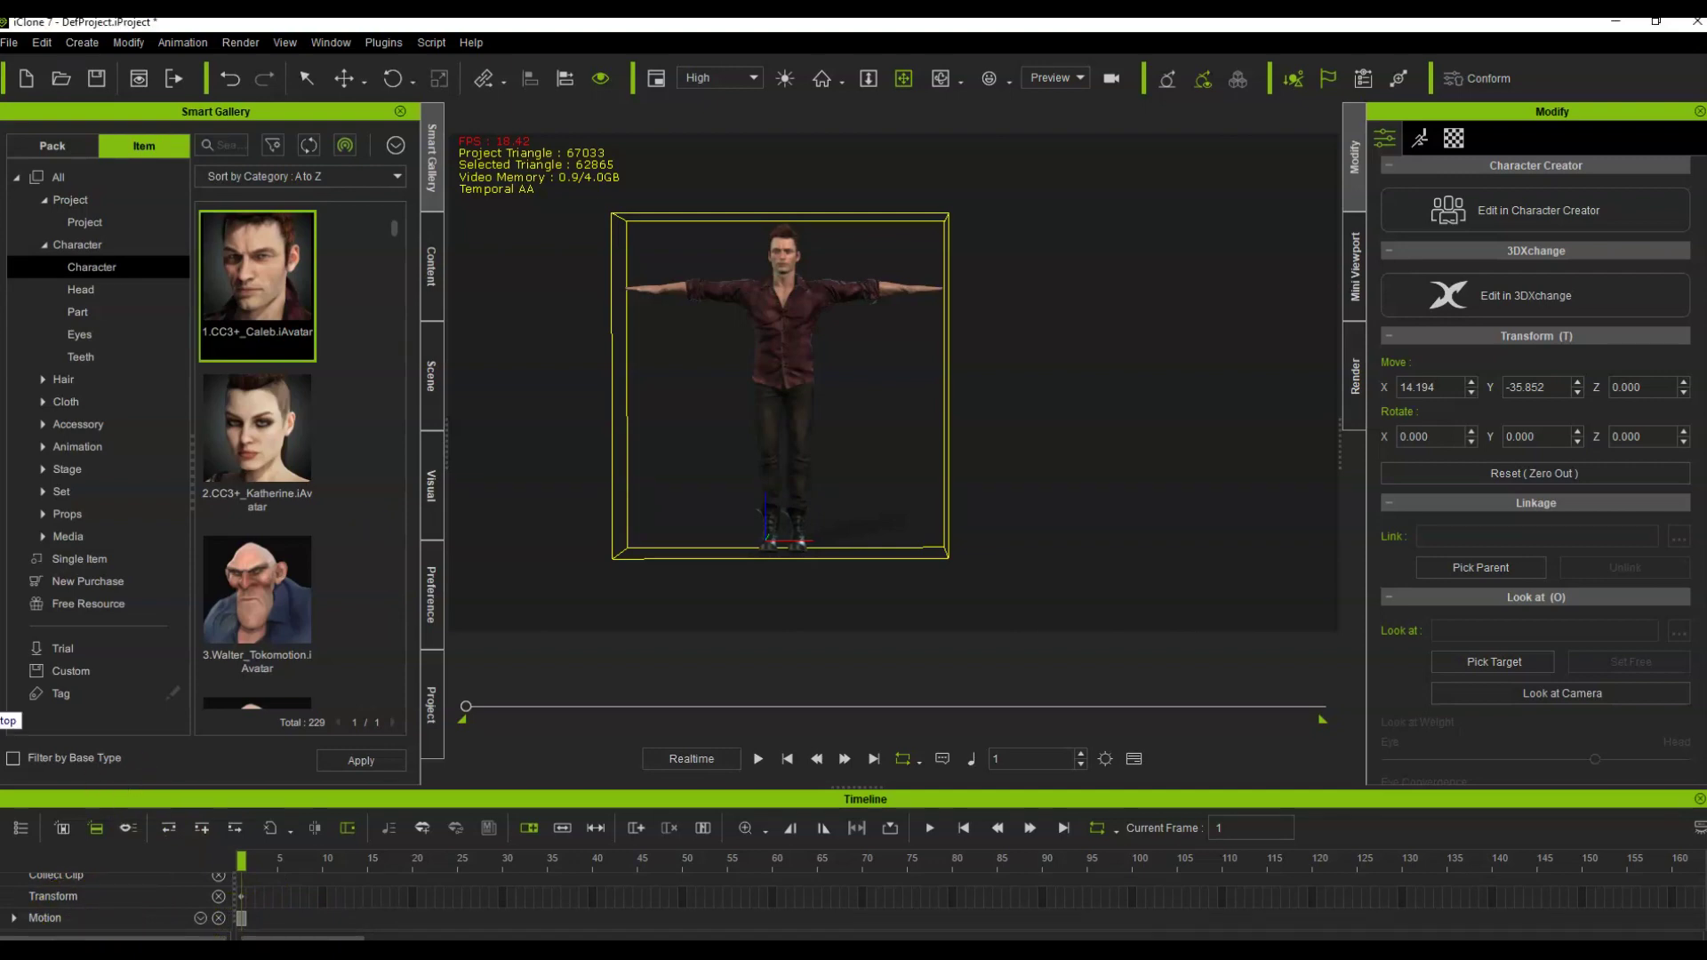
left_click_drag(241, 918, 242, 925)
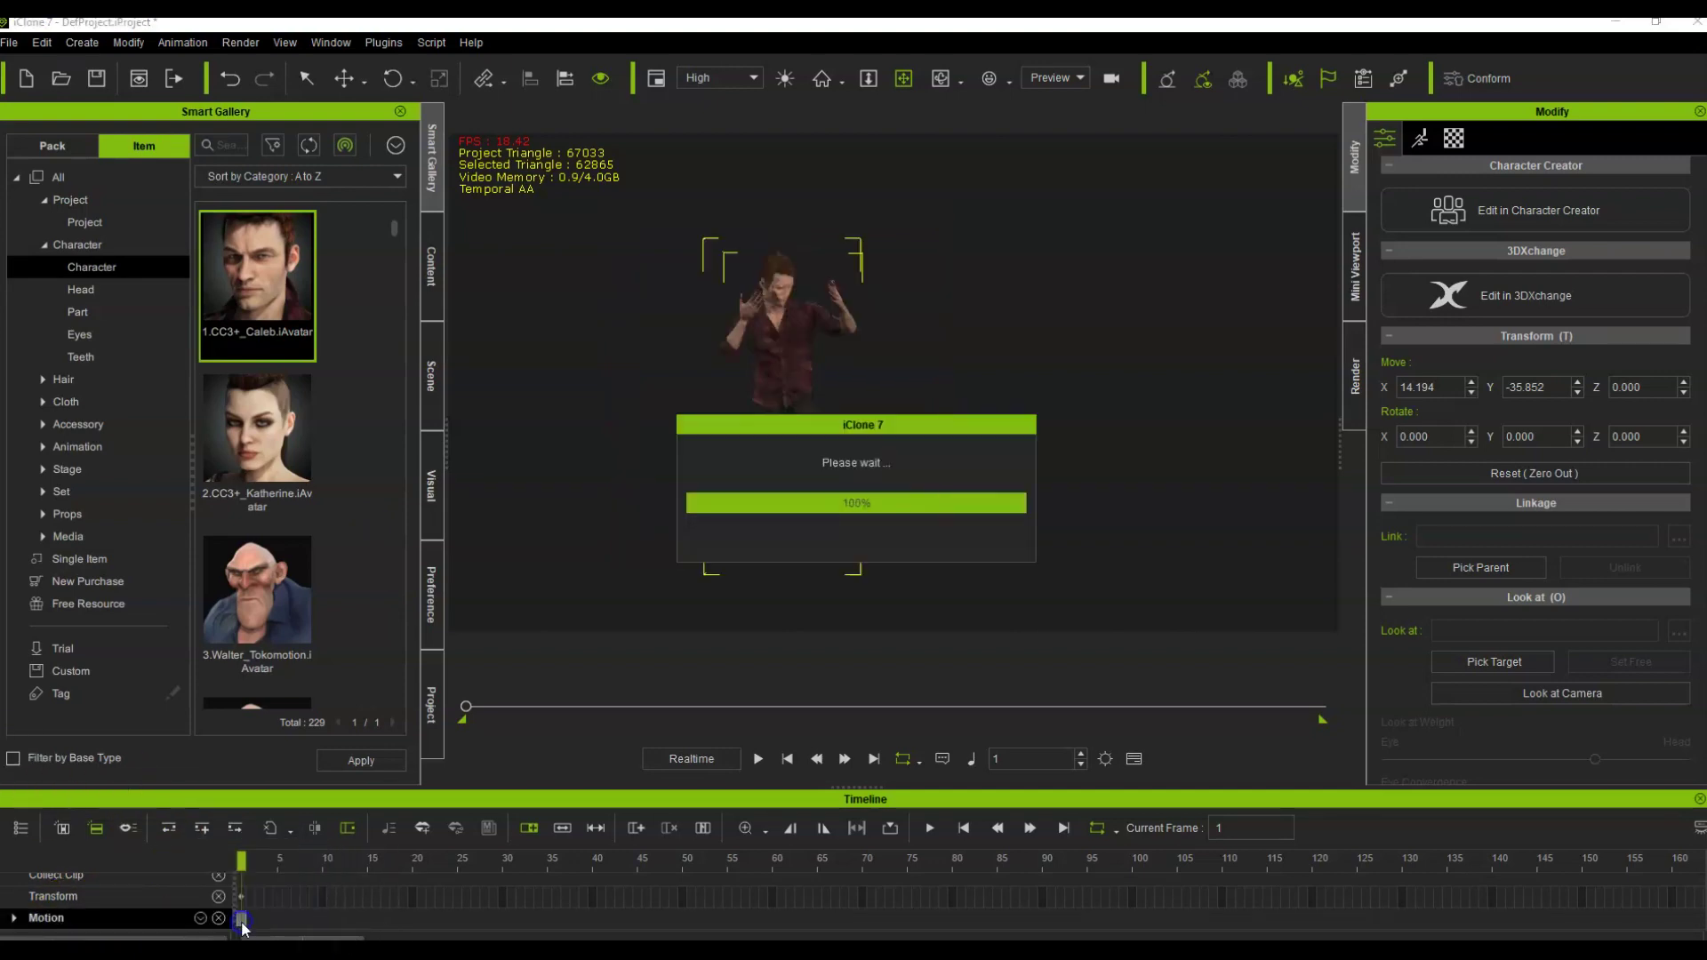
Play the ComboPunching animation from the first frame, then stop it.
left_click(468, 707)
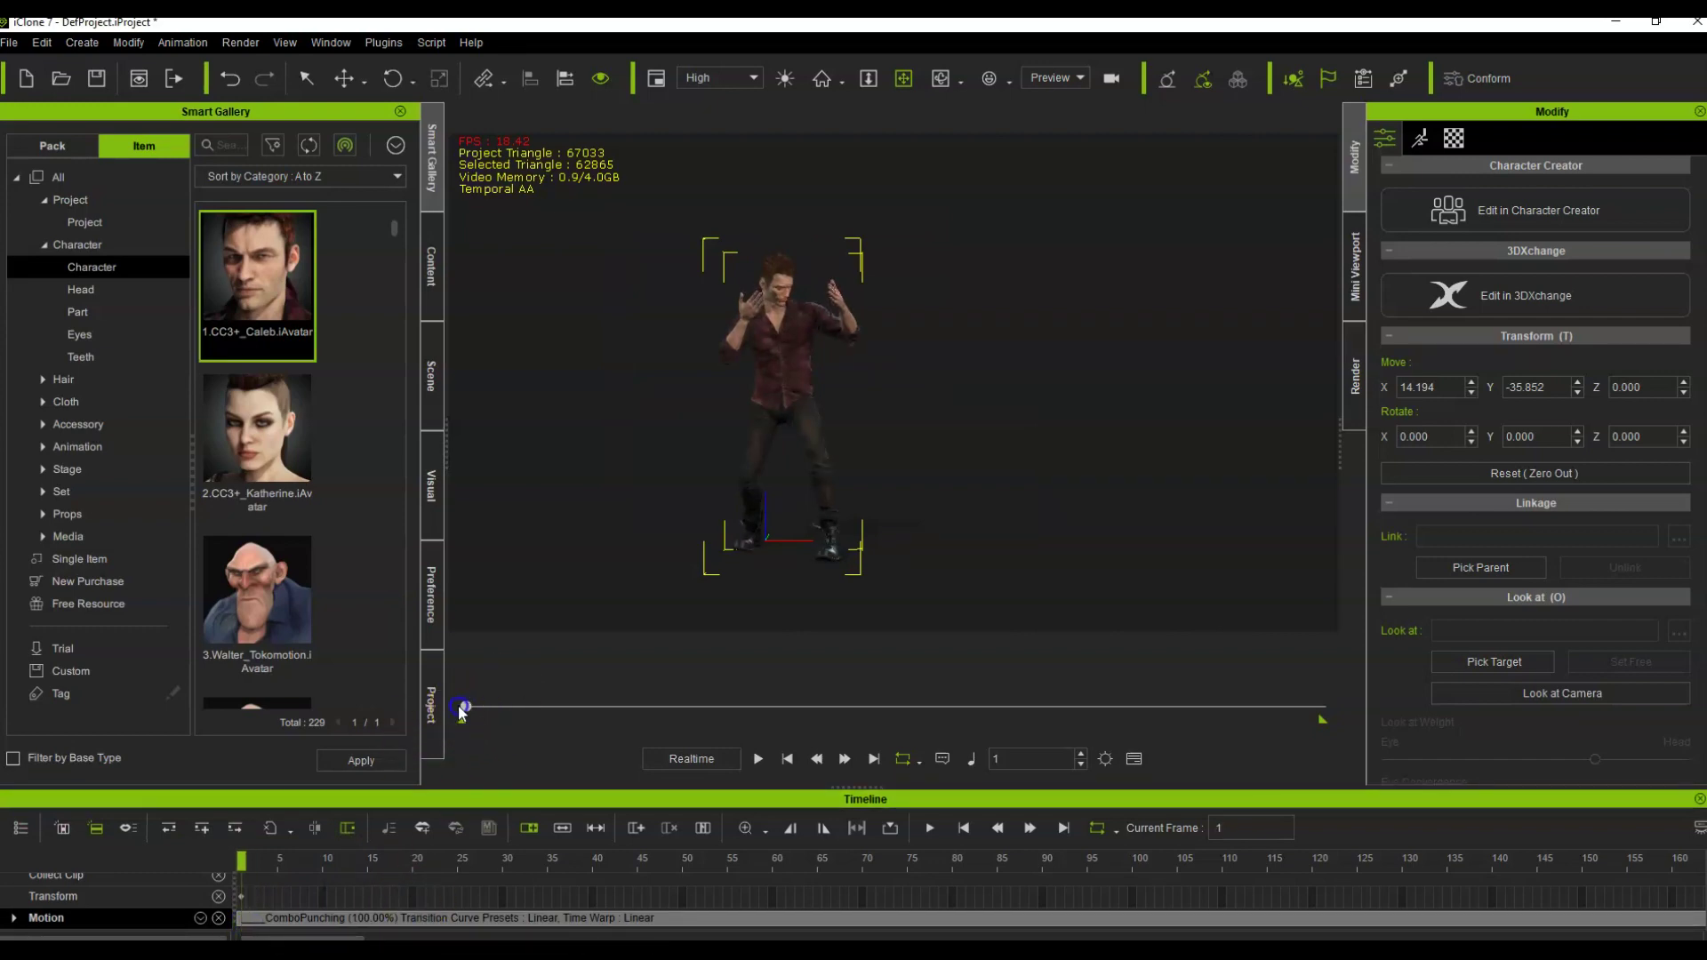
left_click(785, 759)
left_click(757, 759)
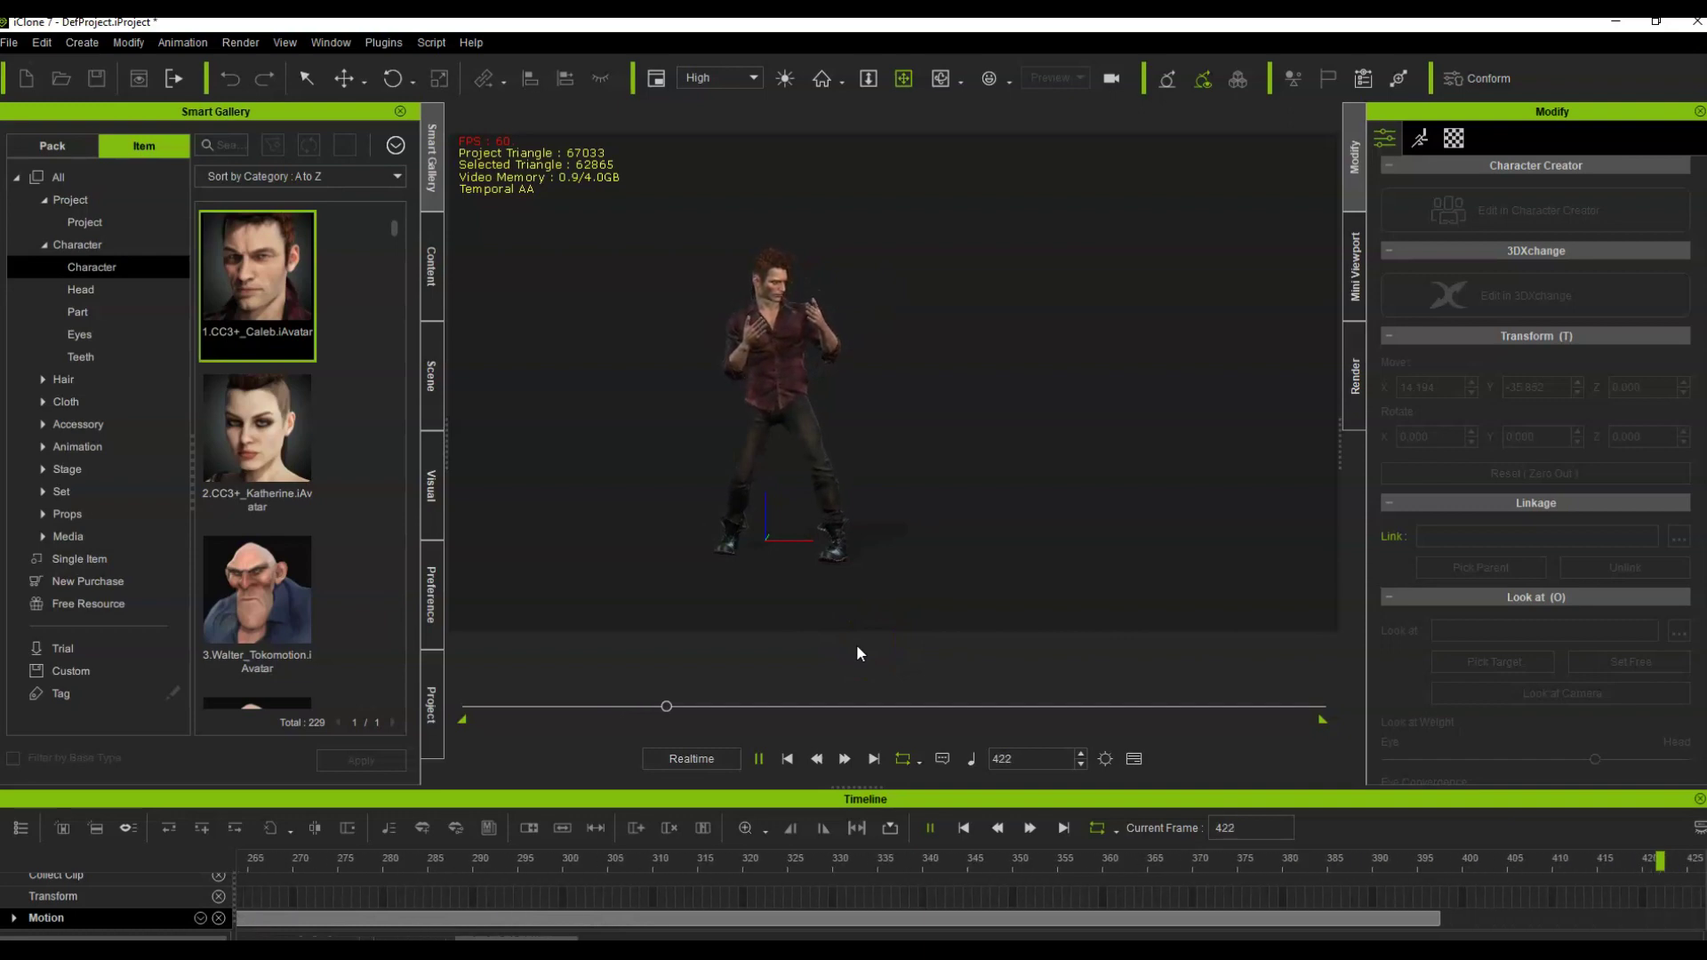
key("space")
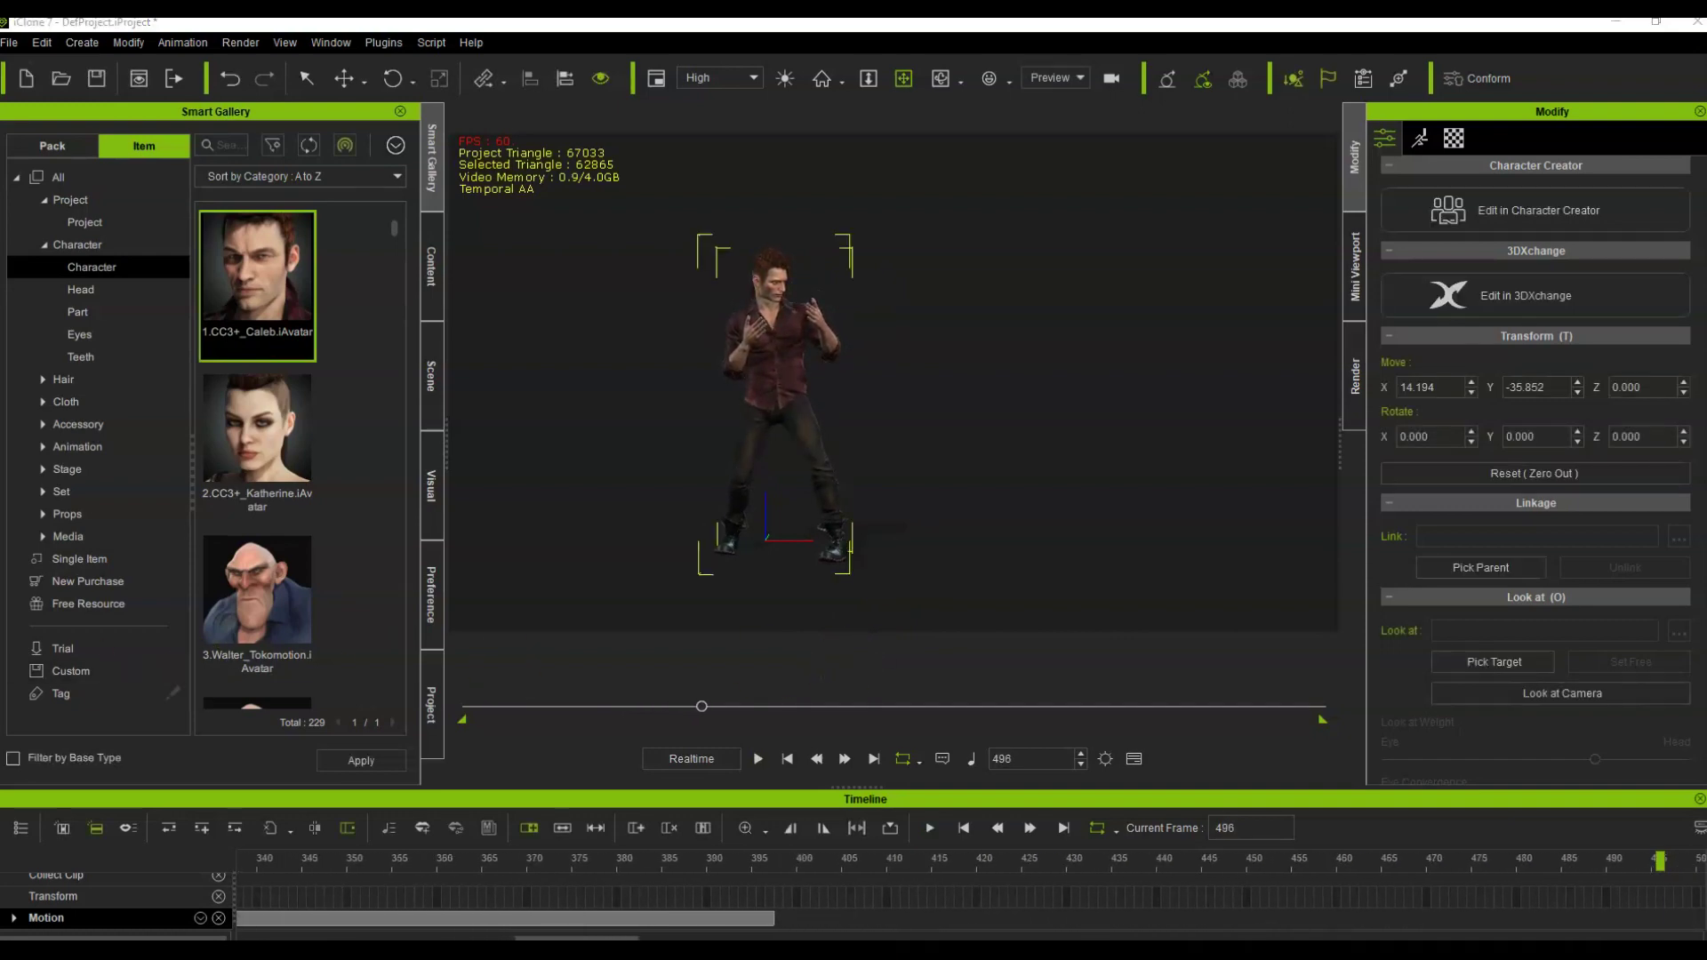
Add the ComboPunchKick clip after the punching clip and preview it.
left_click_drag(443, 580, 780, 923)
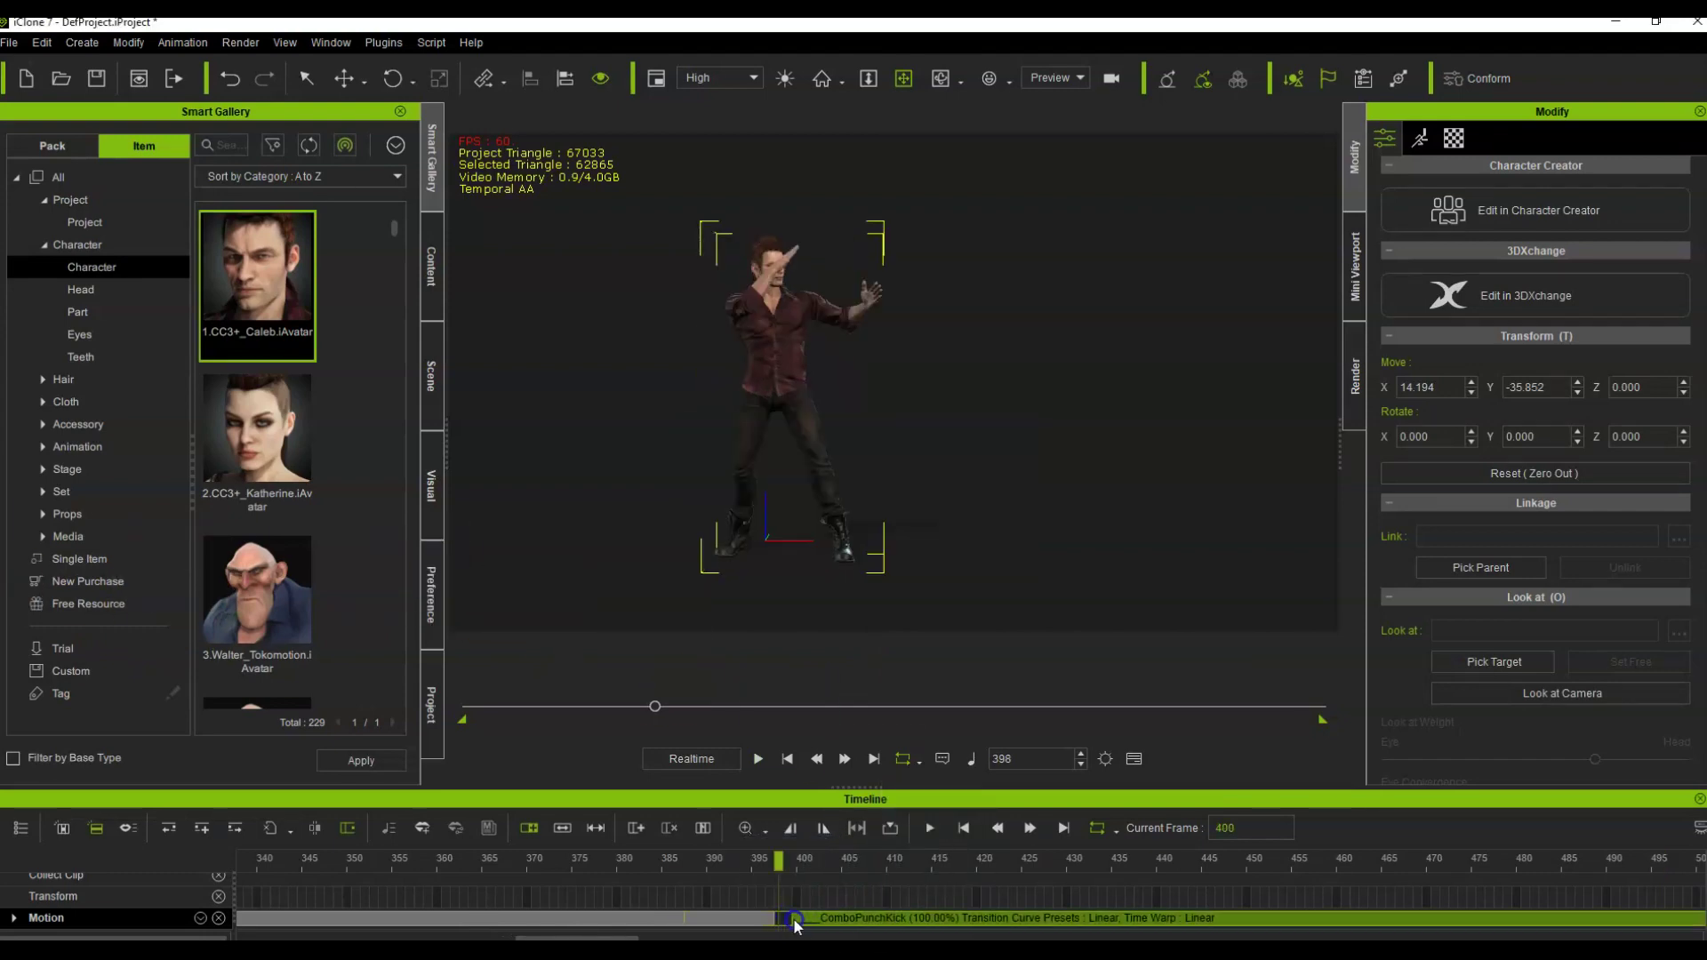
left_click(816, 912)
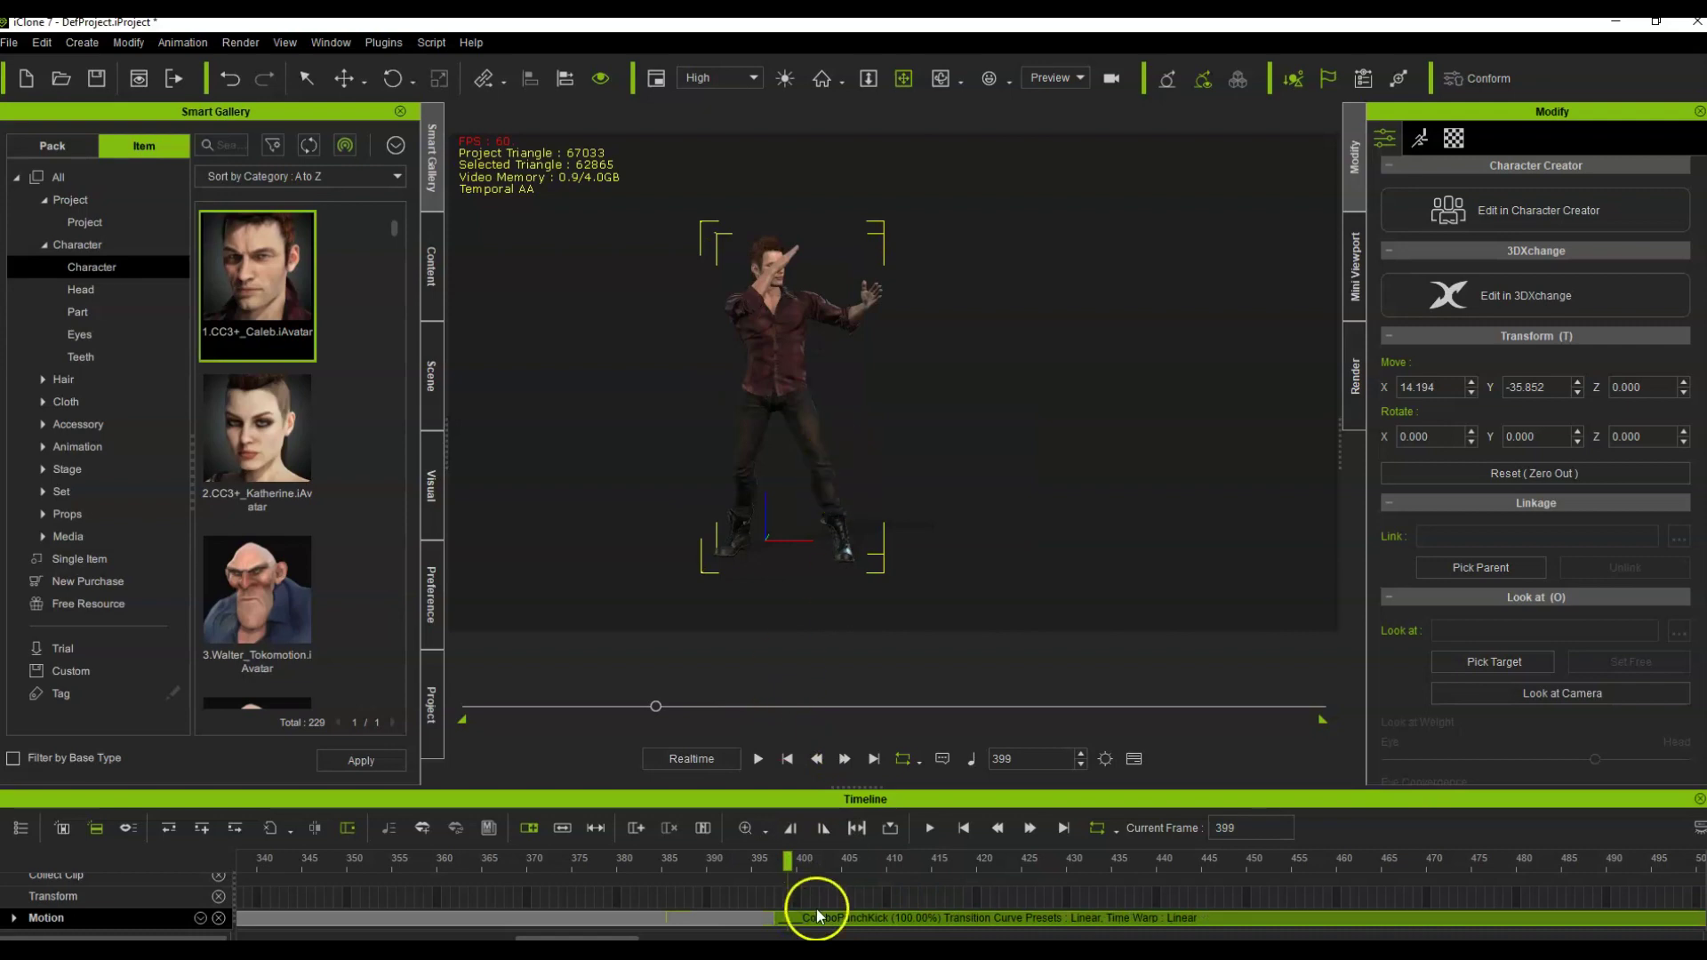
key("space")
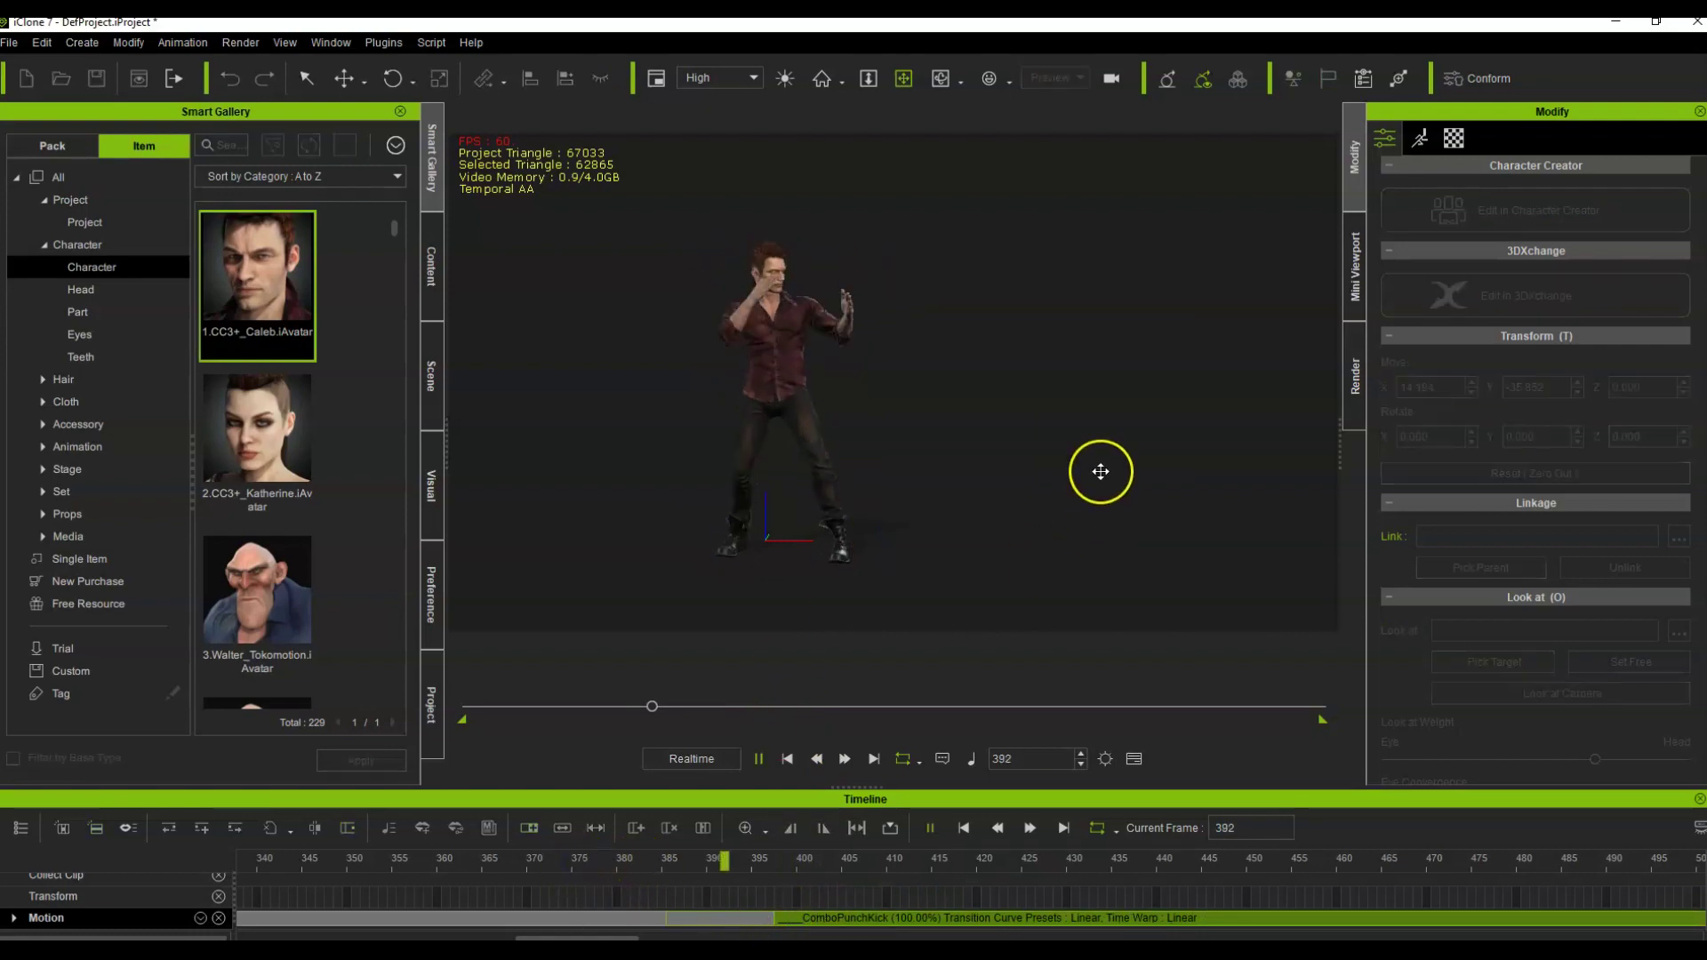
left_click(1102, 481)
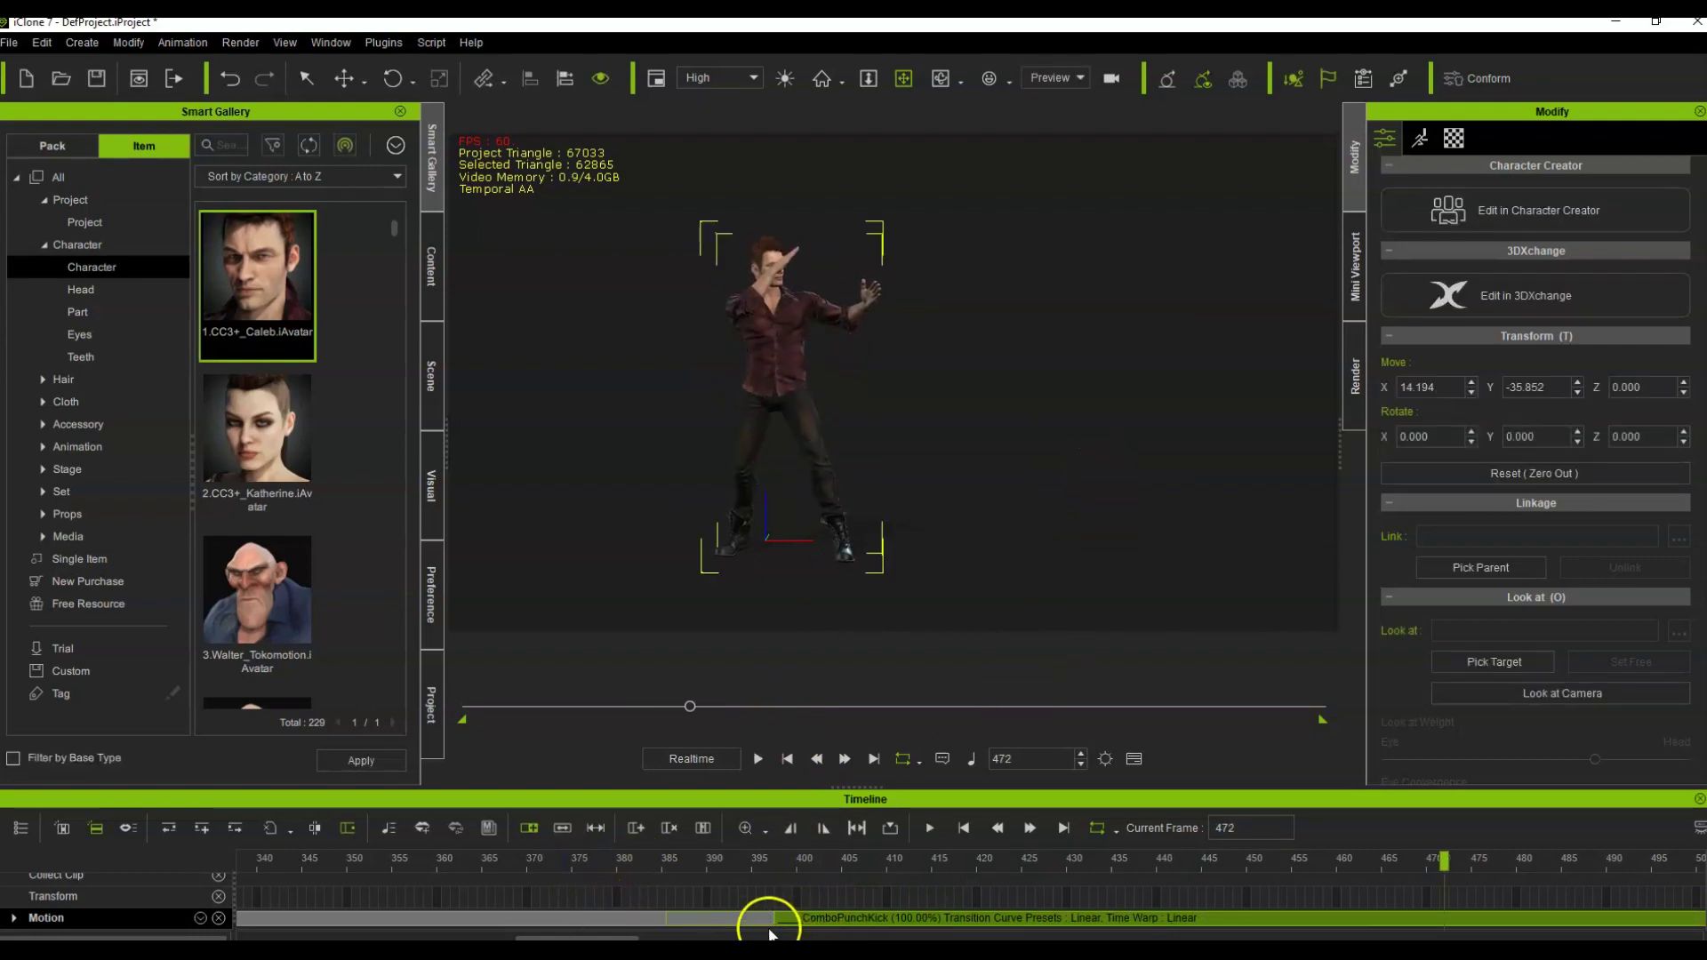
Lengthen the blend between the two clips and replay it from frame 239.
left_click_drag(665, 915, 470, 926)
left_click_drag(301, 924, 281, 923)
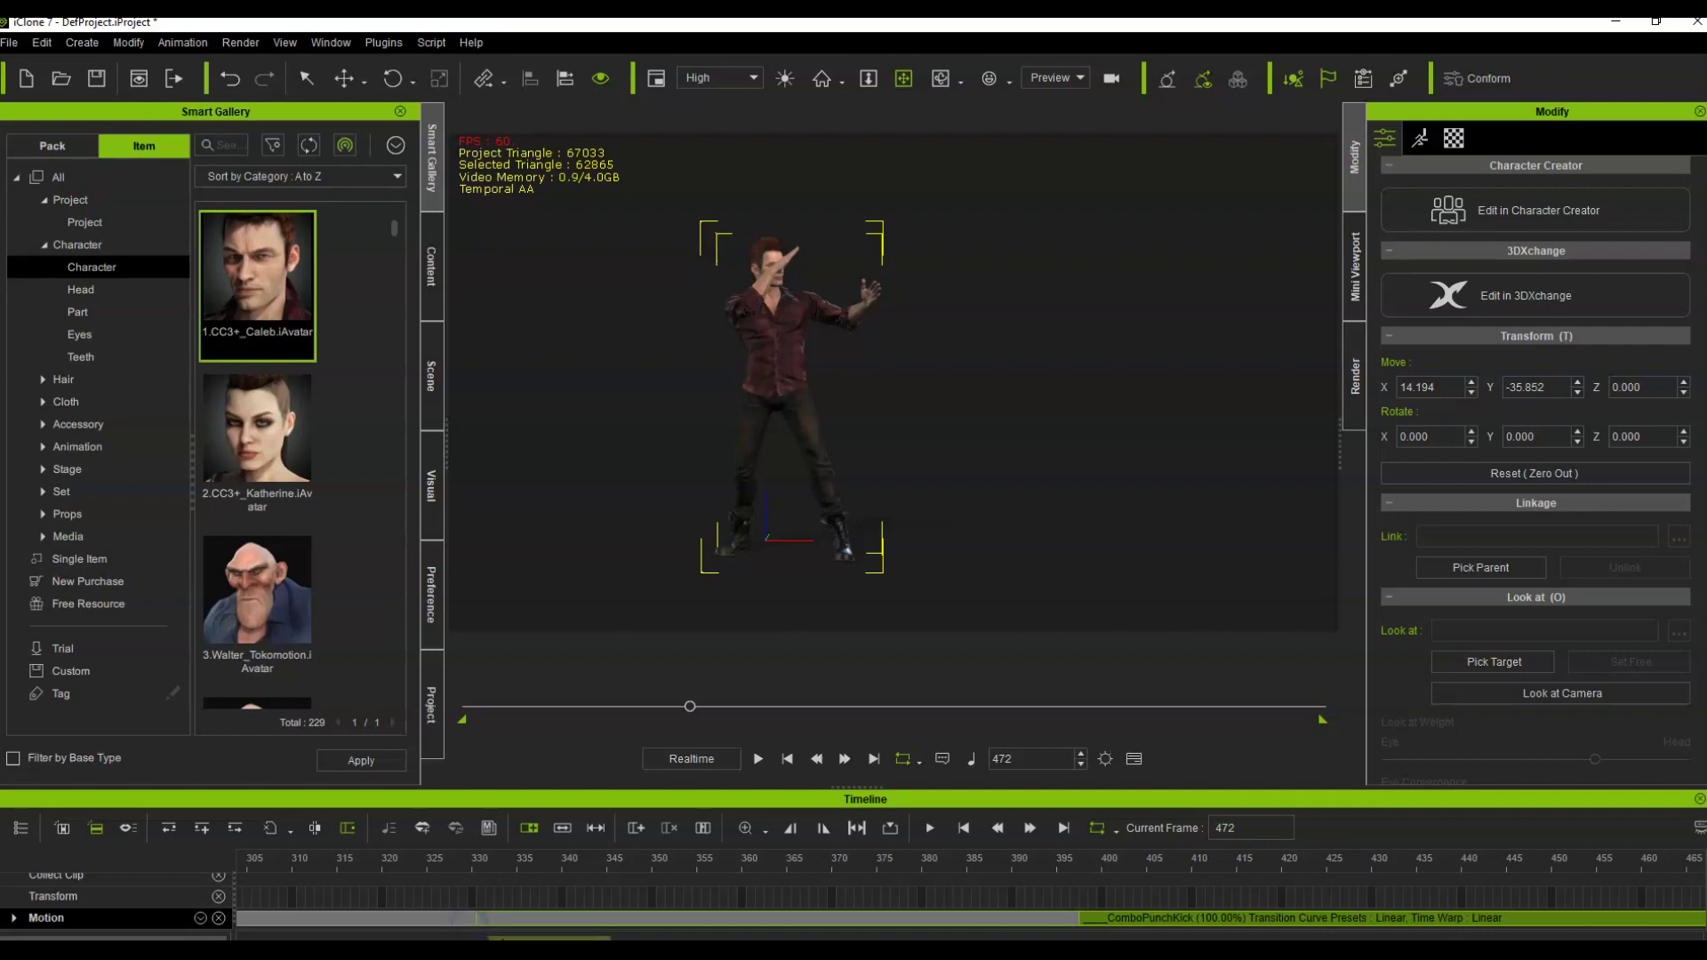
left_click_drag(690, 708, 582, 722)
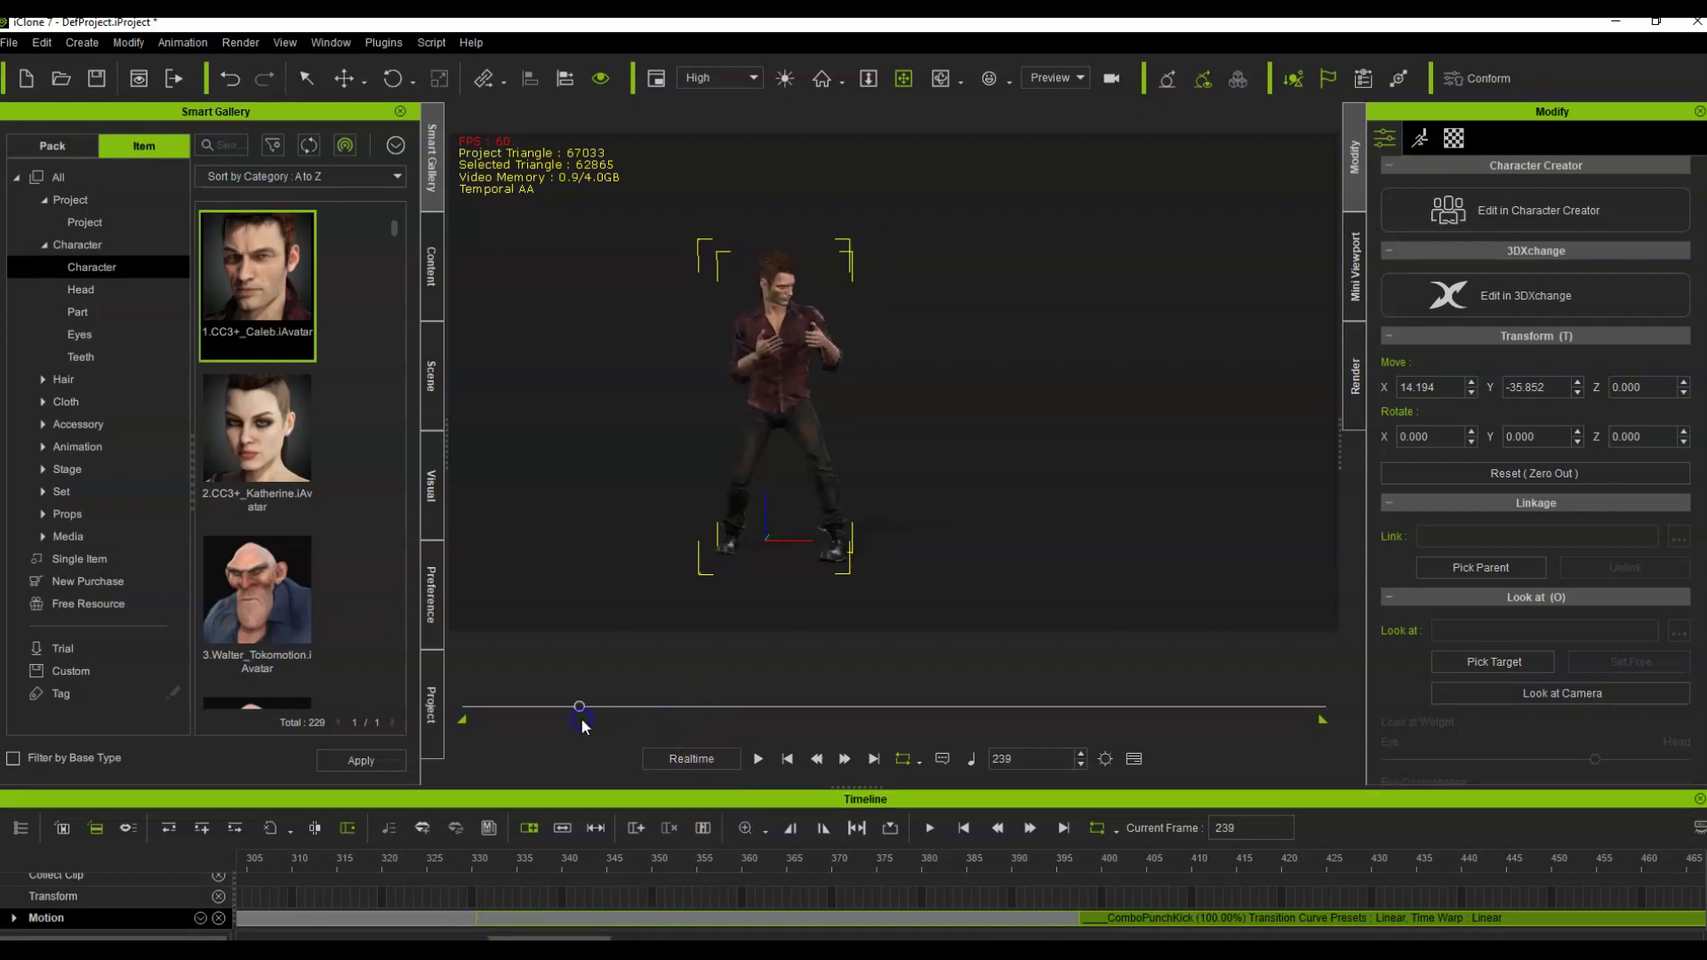
key("space")
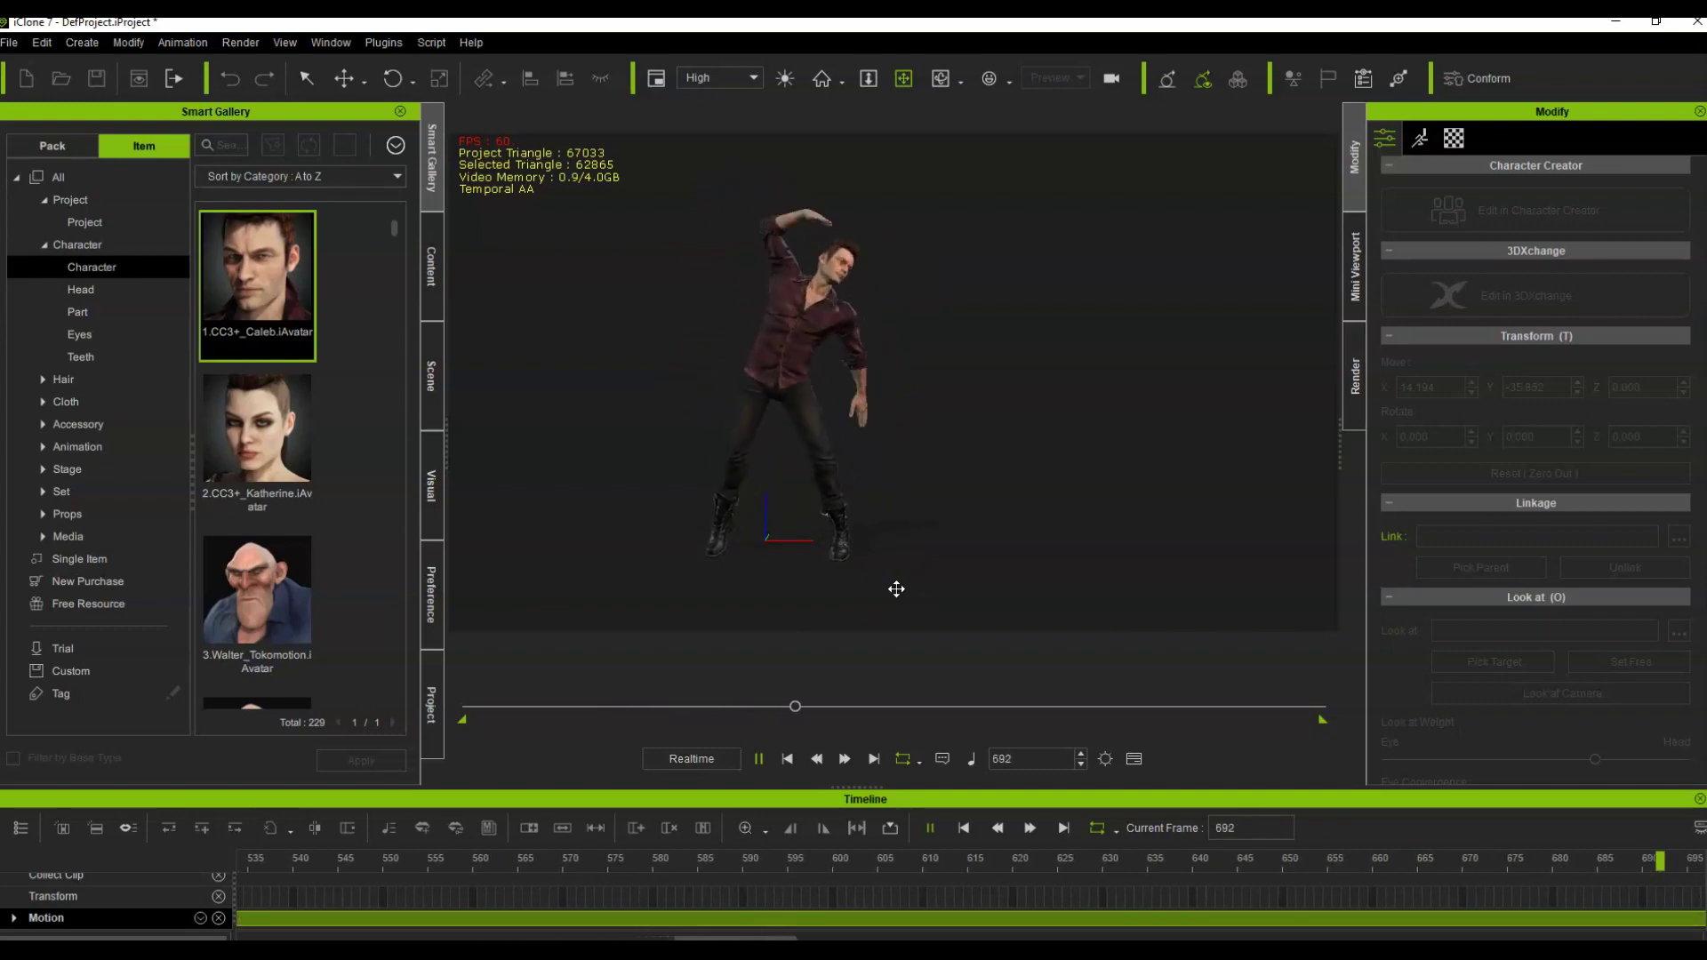
key("space")
Play the combined combat animation from the first frame, then stop it.
left_click(541, 765)
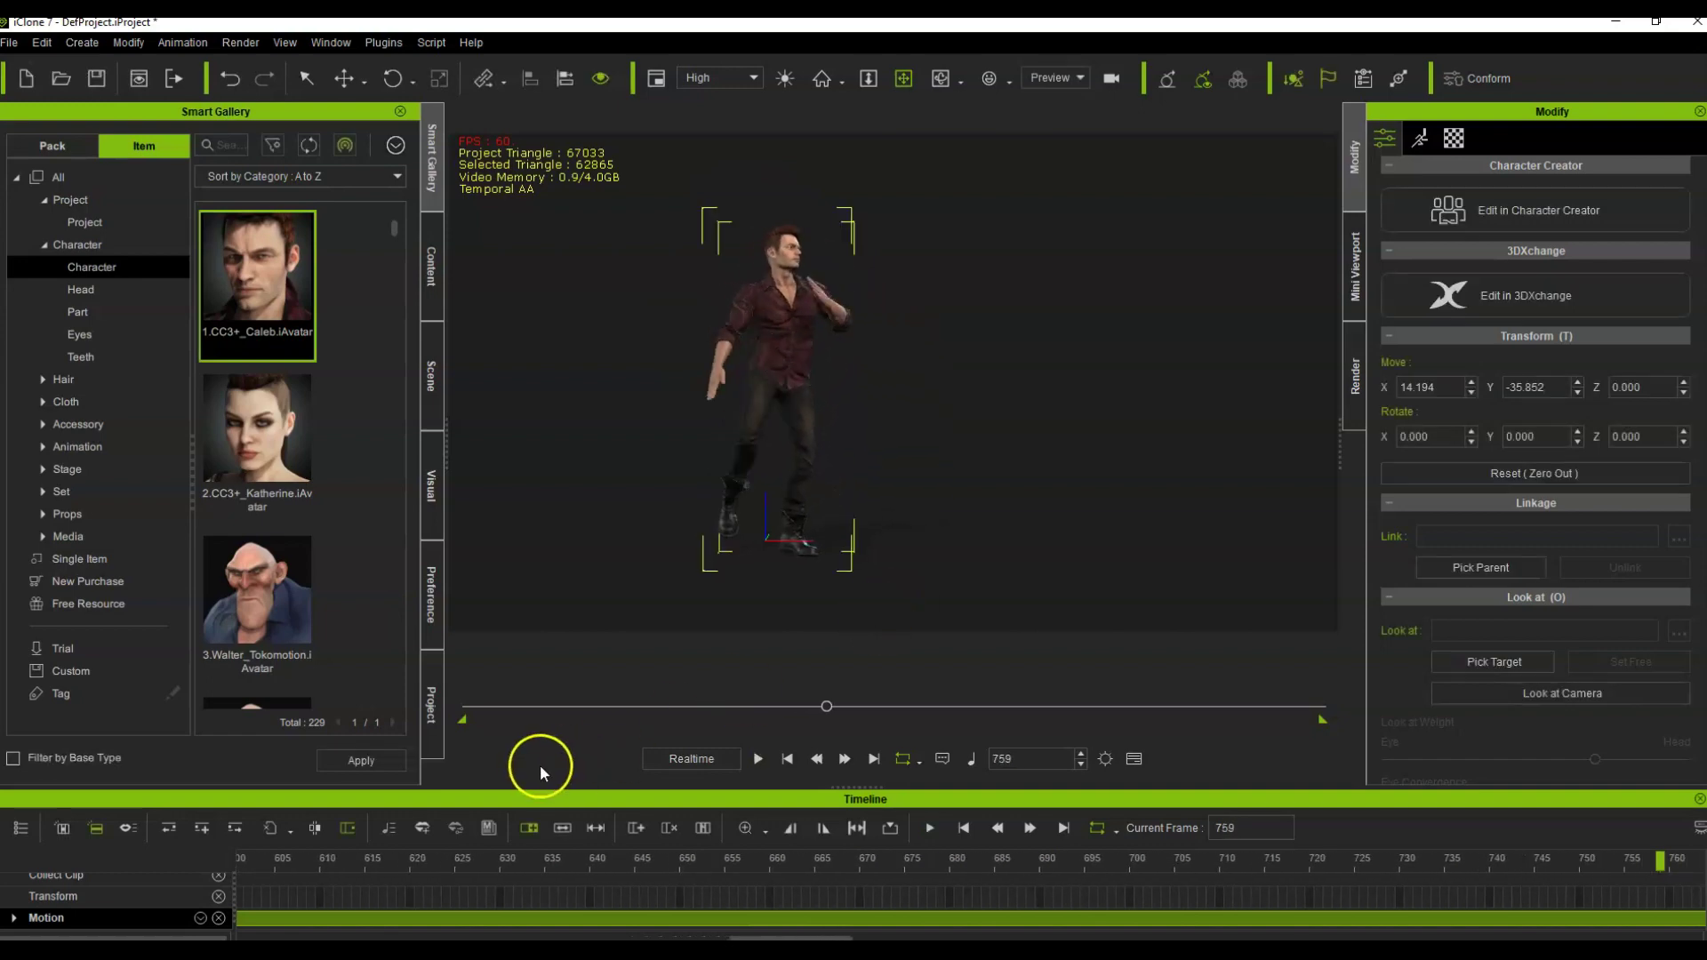
left_click(466, 704)
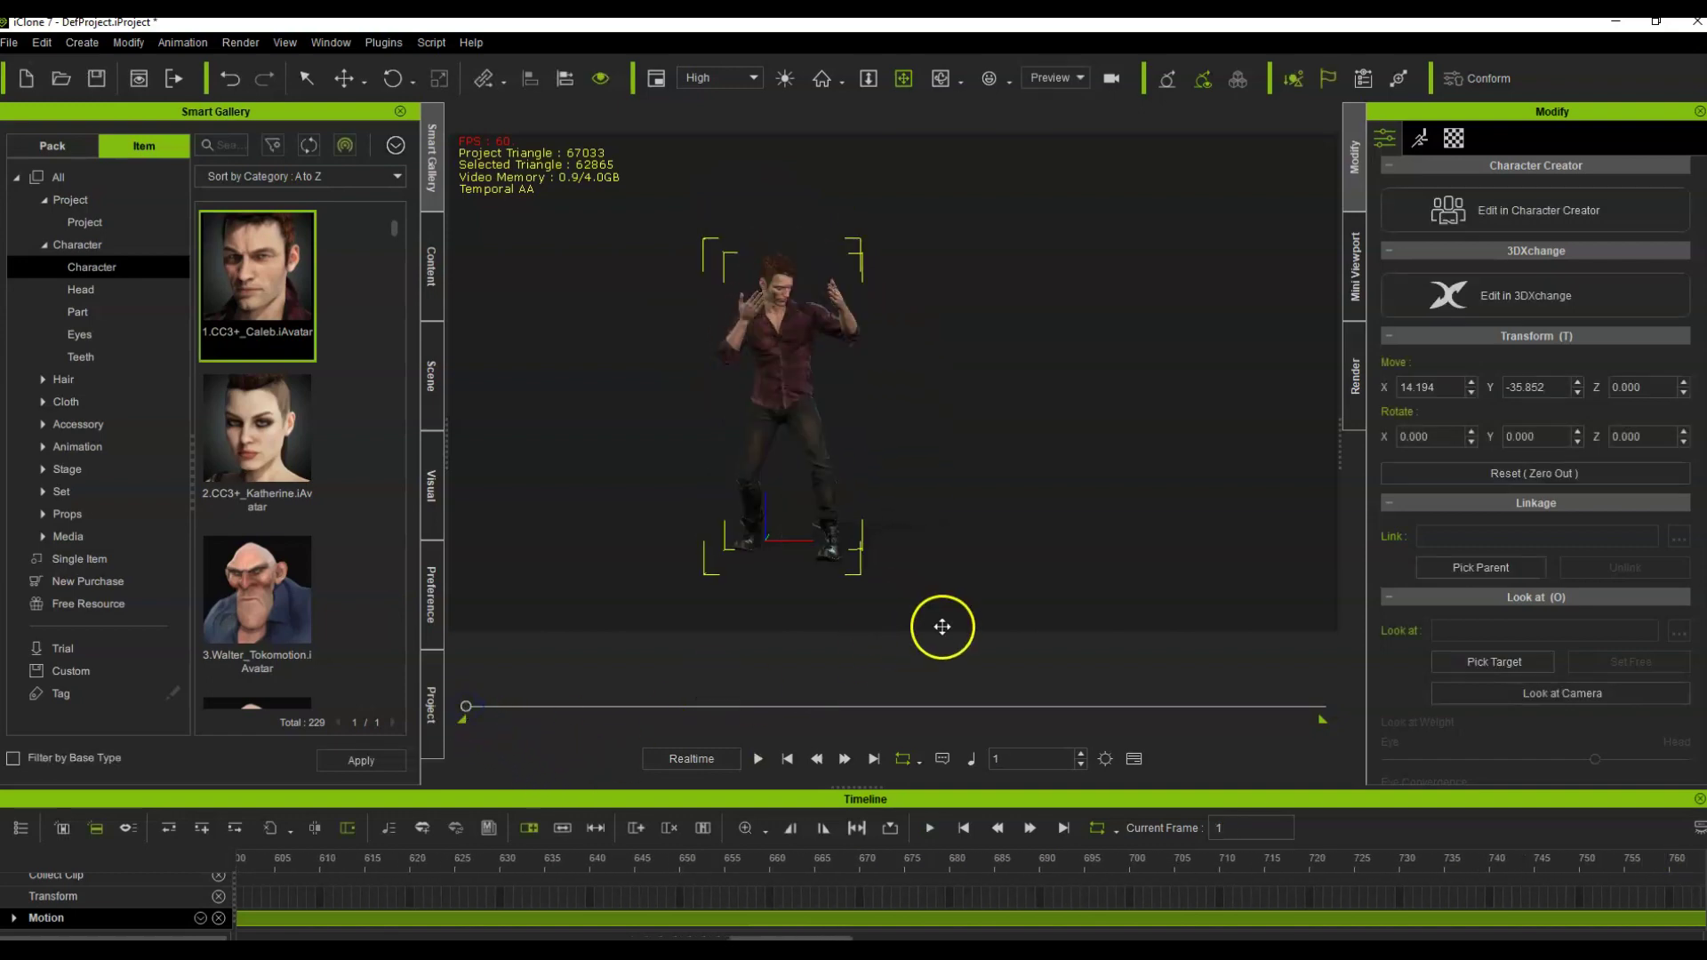
key("space")
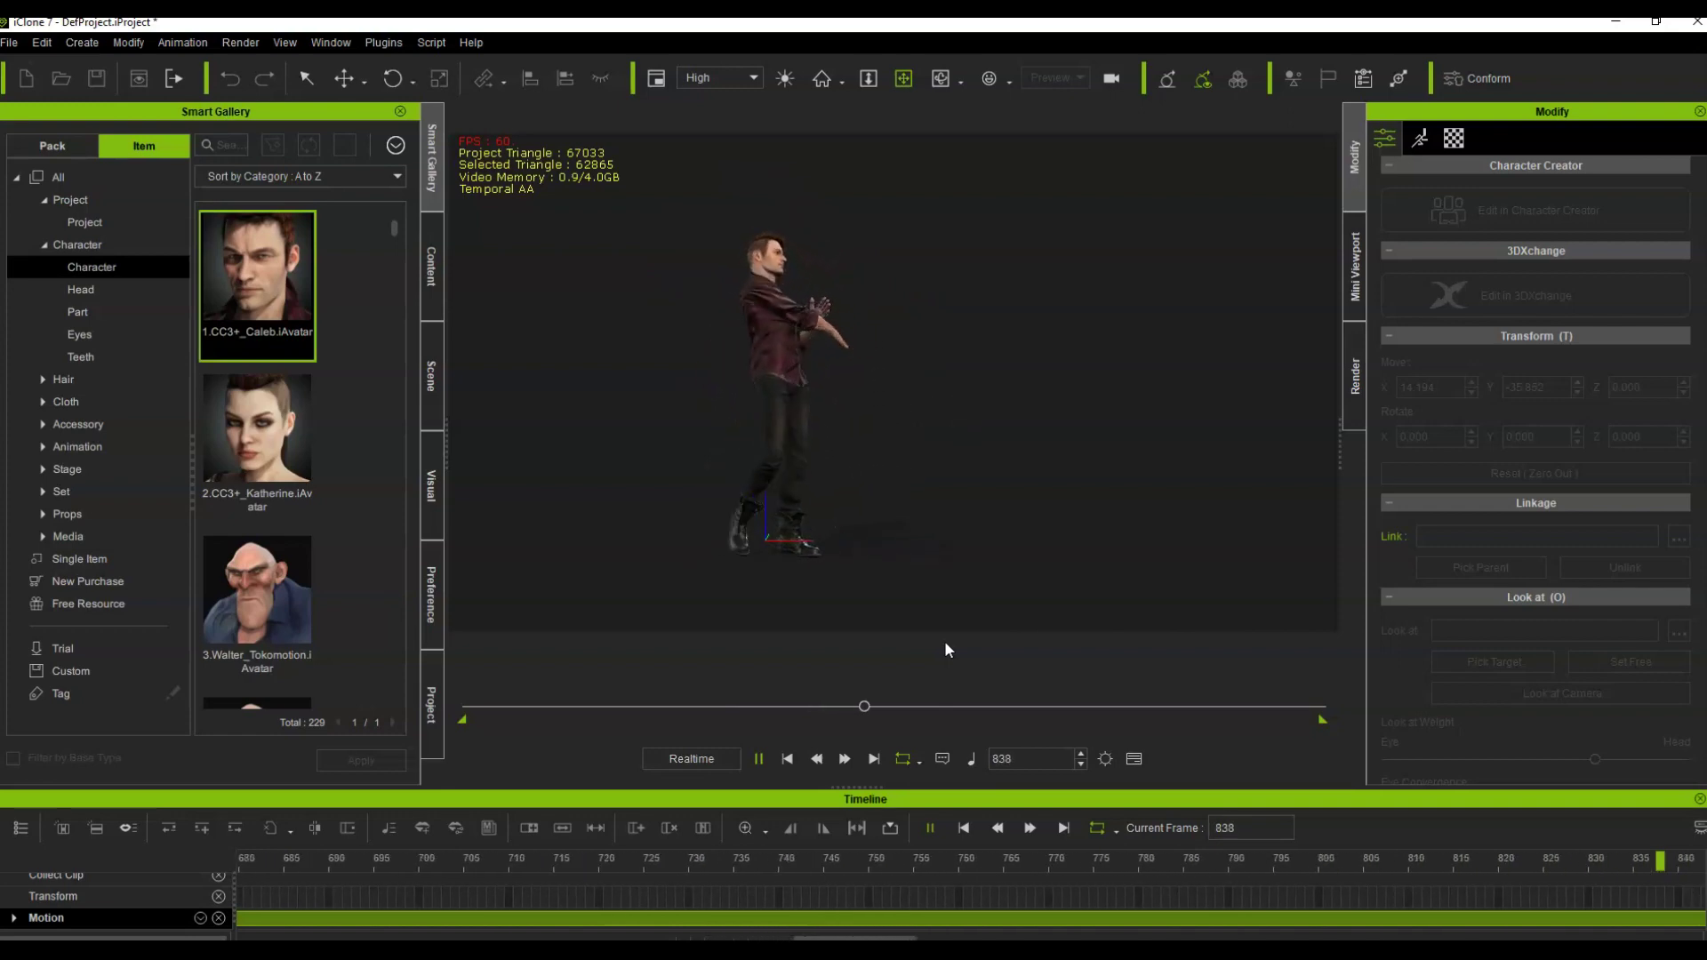
left_click(944, 640)
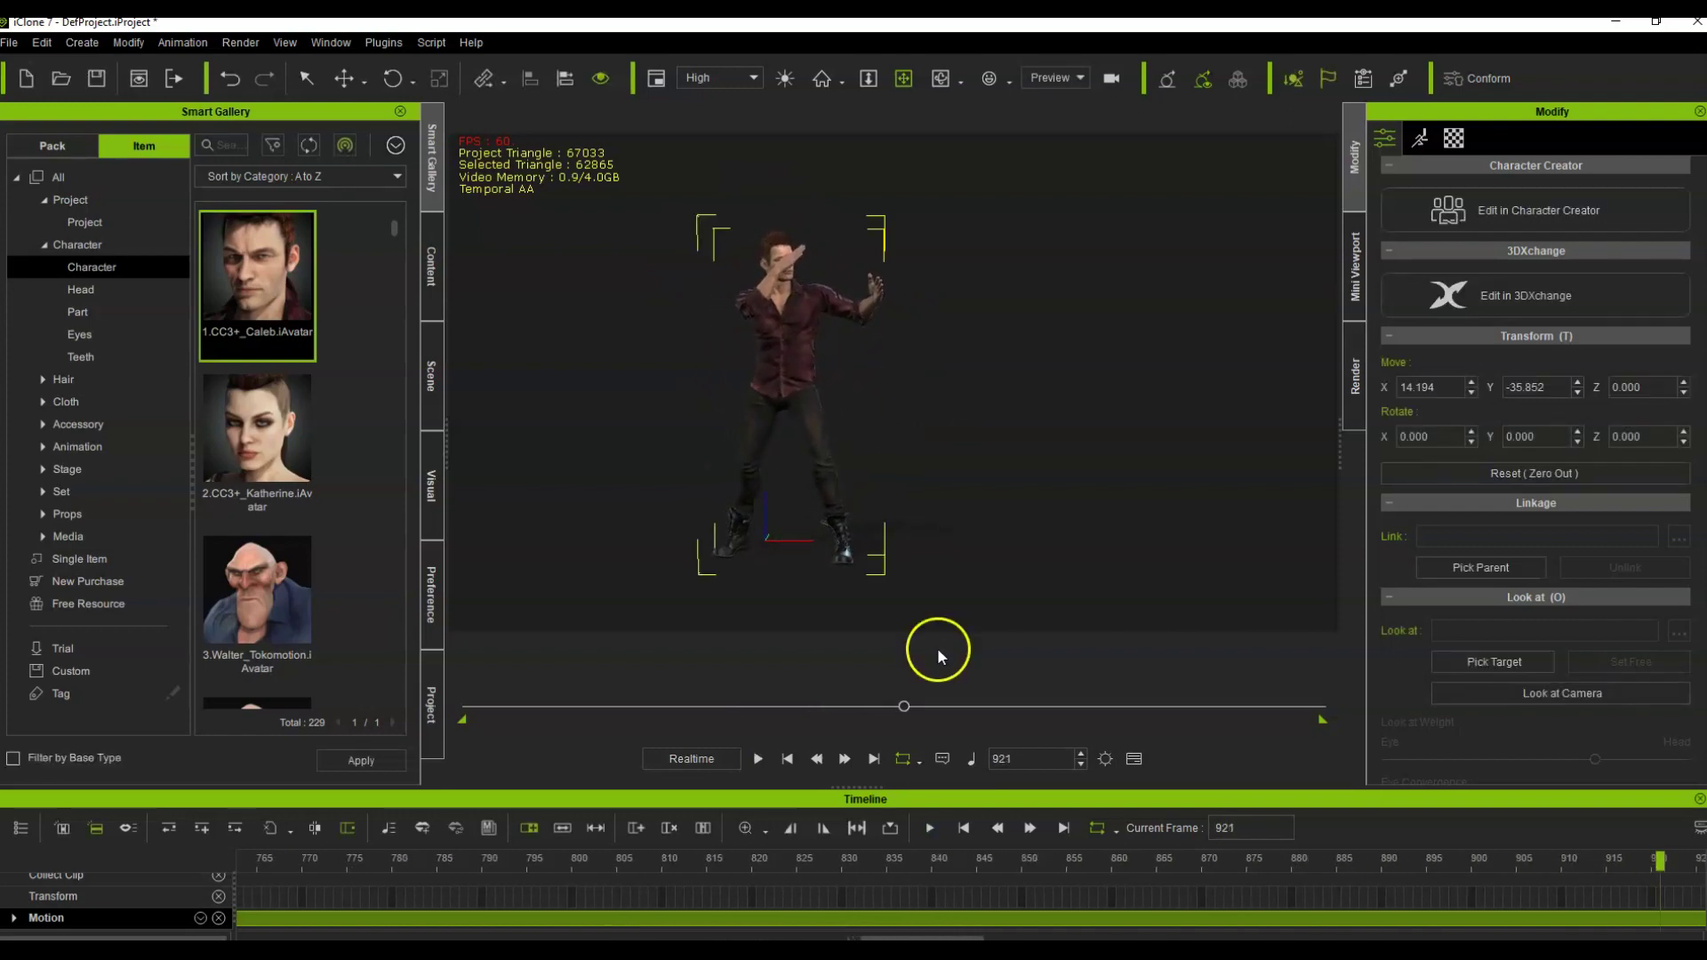
Scrub and replay the animation, pausing at frame 195 with Caleb's Motion editing tools shown.
left_click(479, 707)
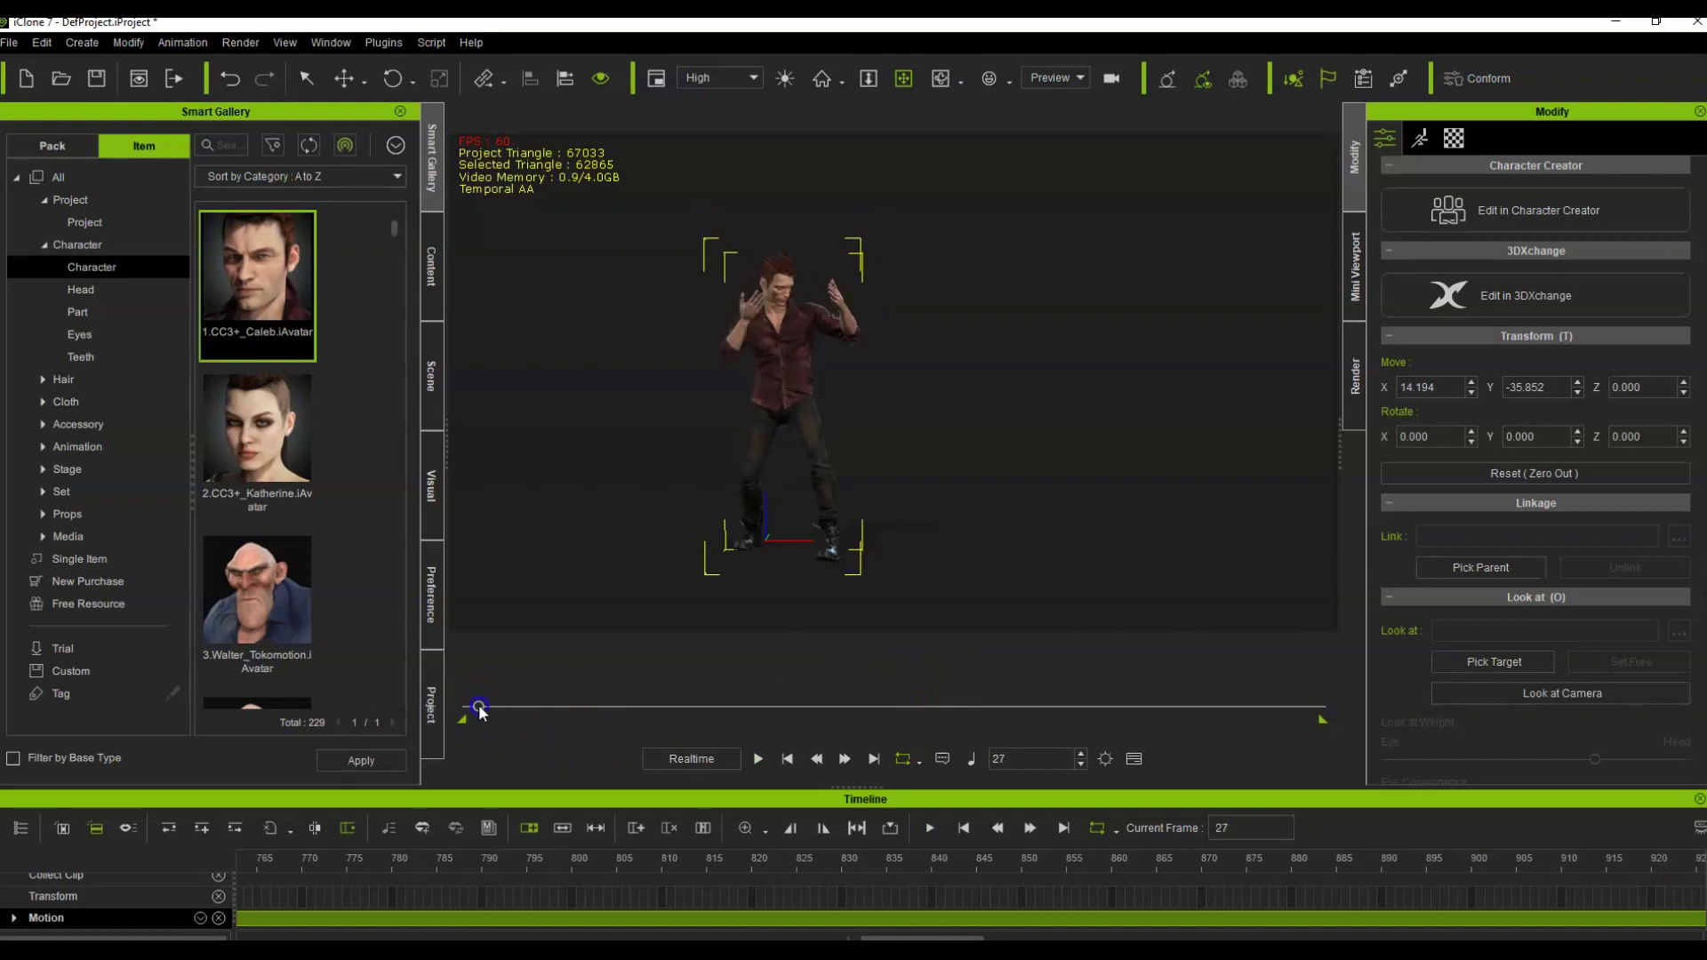
mouse_move(504, 715)
left_mouse_down()
mouse_move(525, 717)
mouse_move(461, 719)
left_mouse_up()
key("space")
left_click(701, 647)
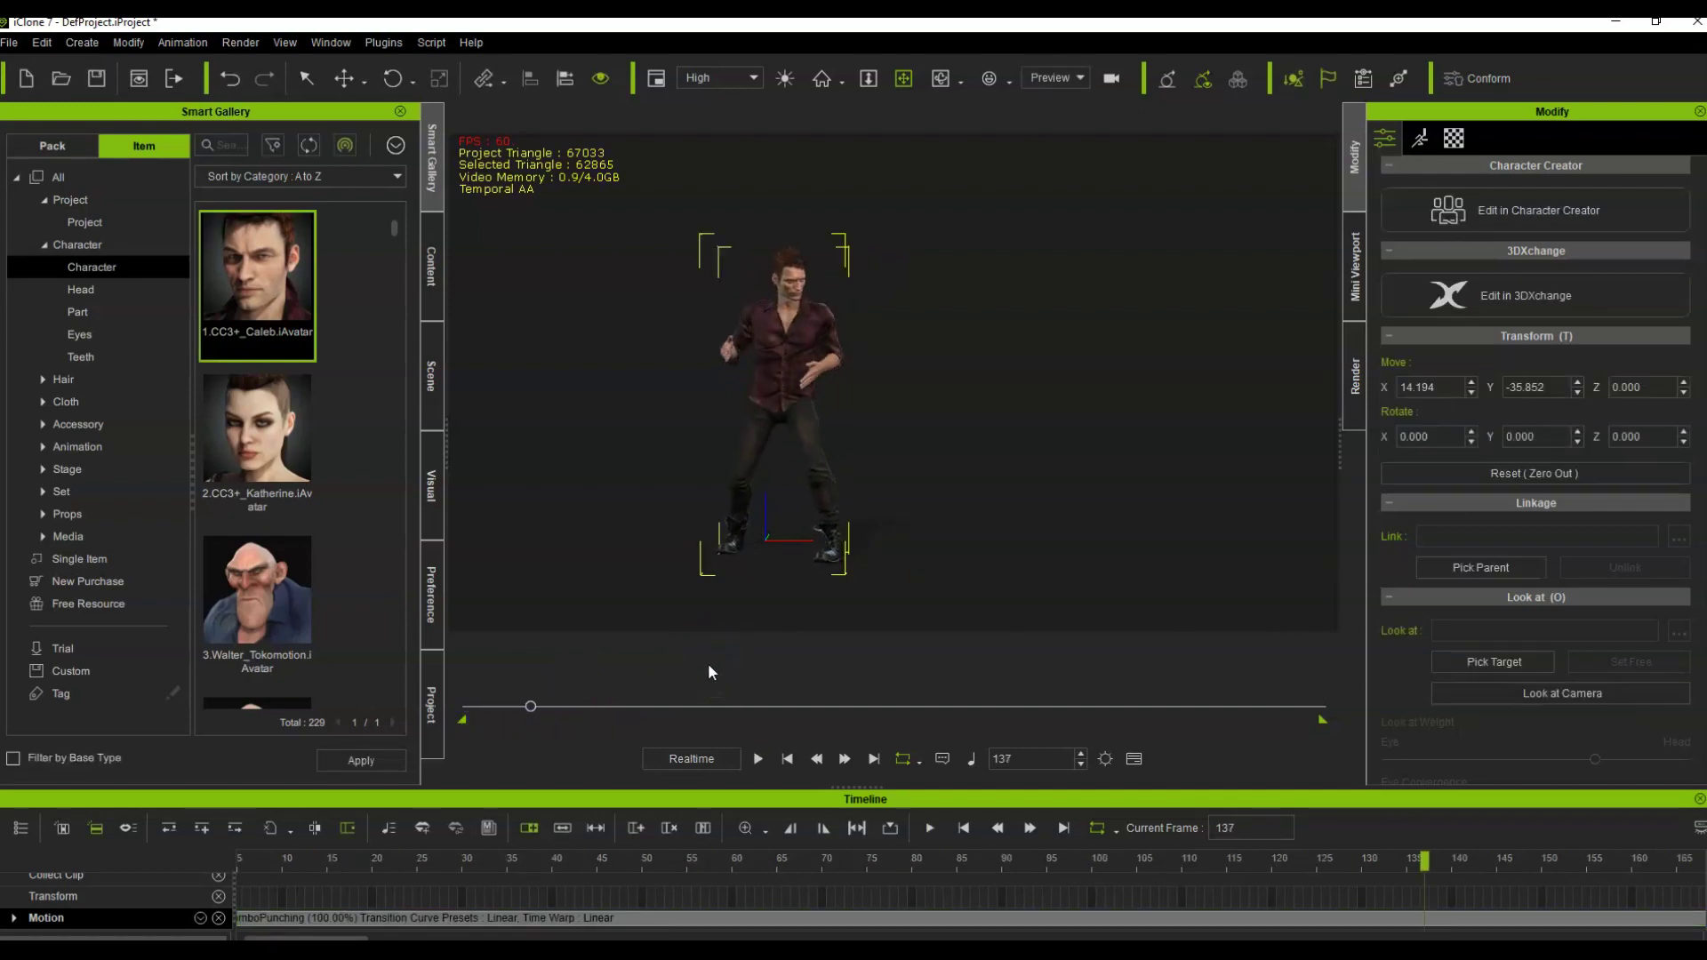
left_click(708, 663)
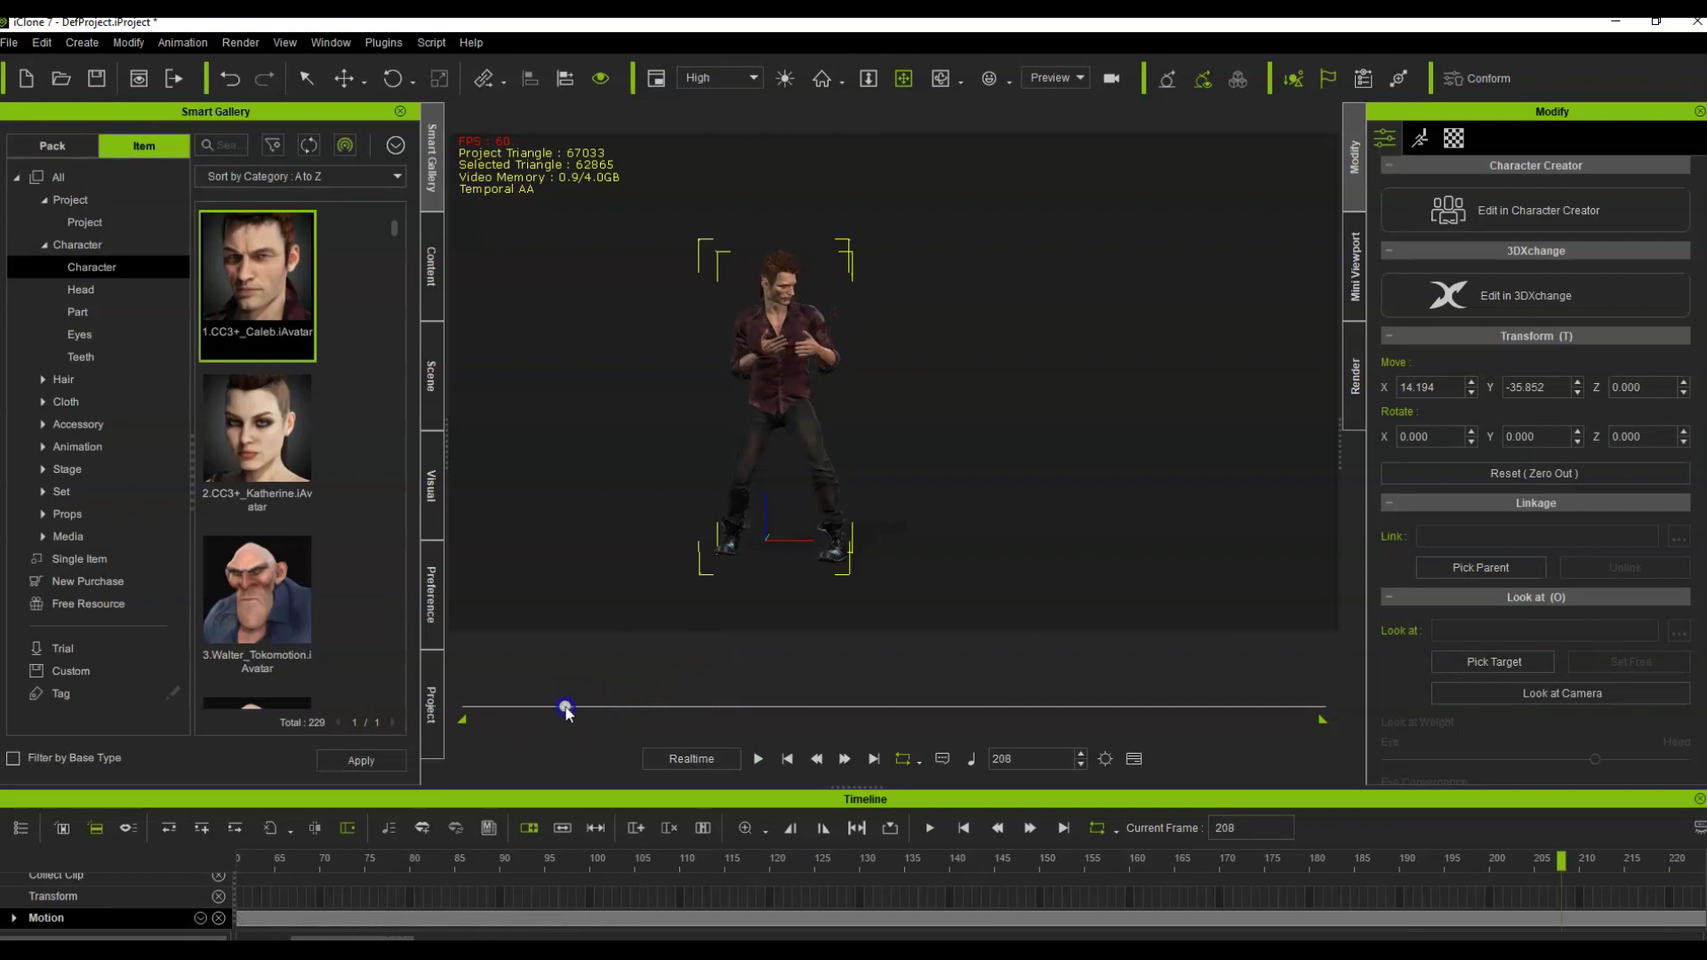
left_click_drag(566, 708, 561, 711)
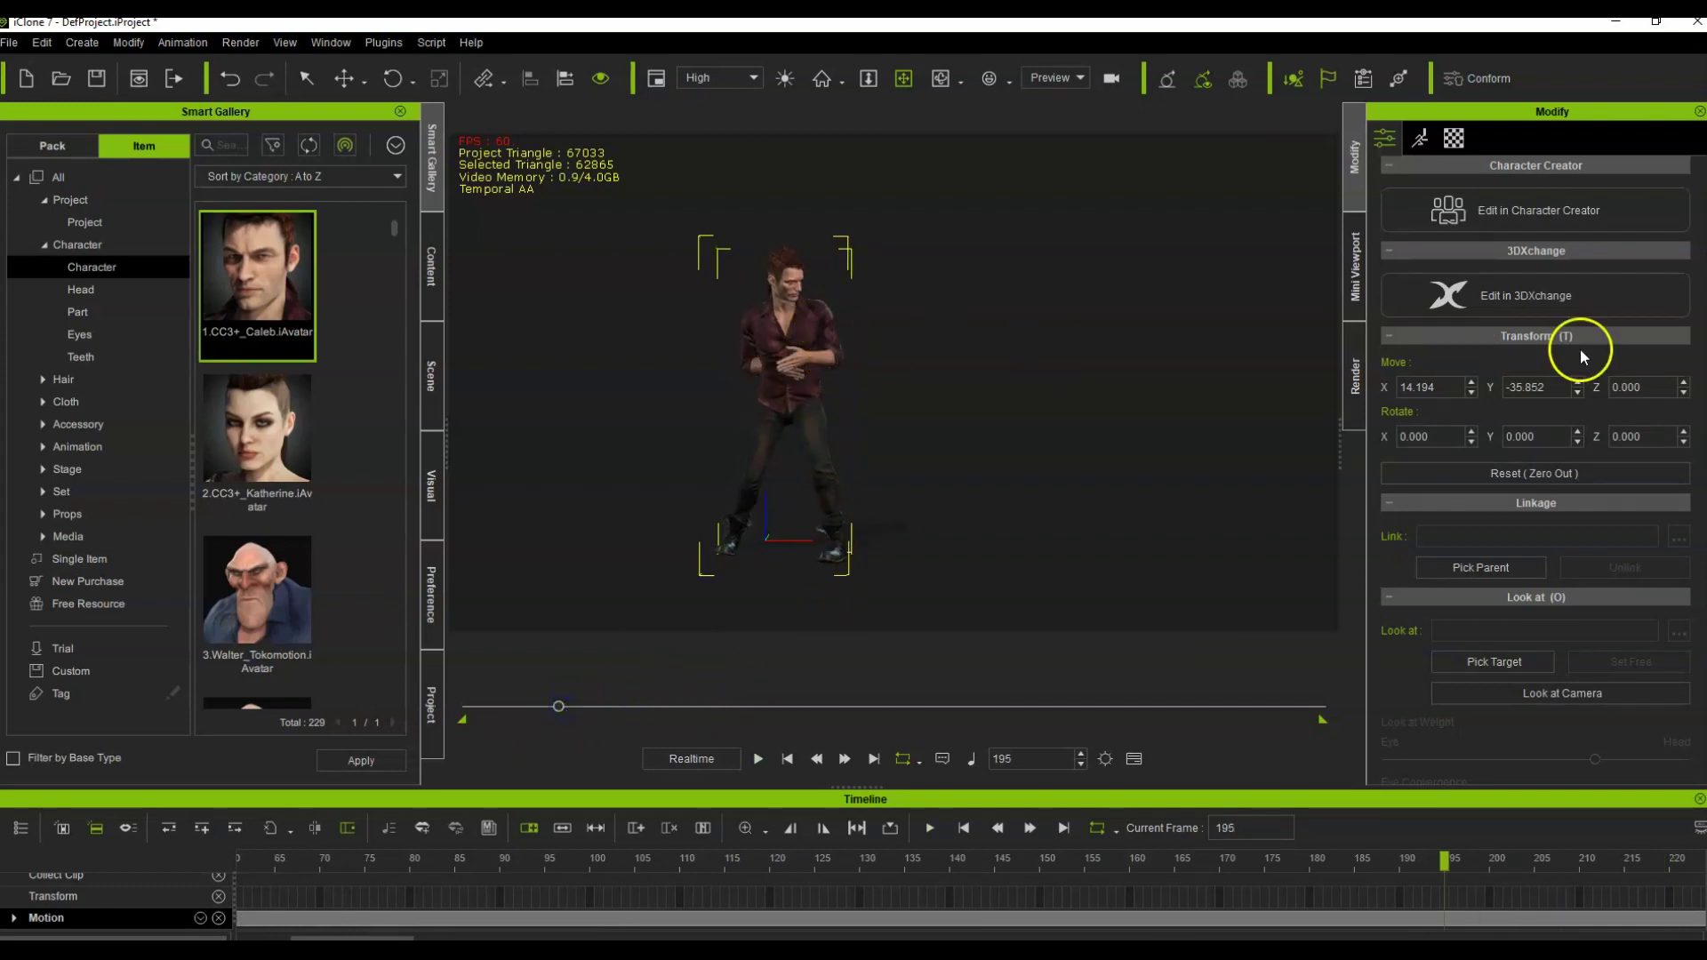
left_click(1426, 137)
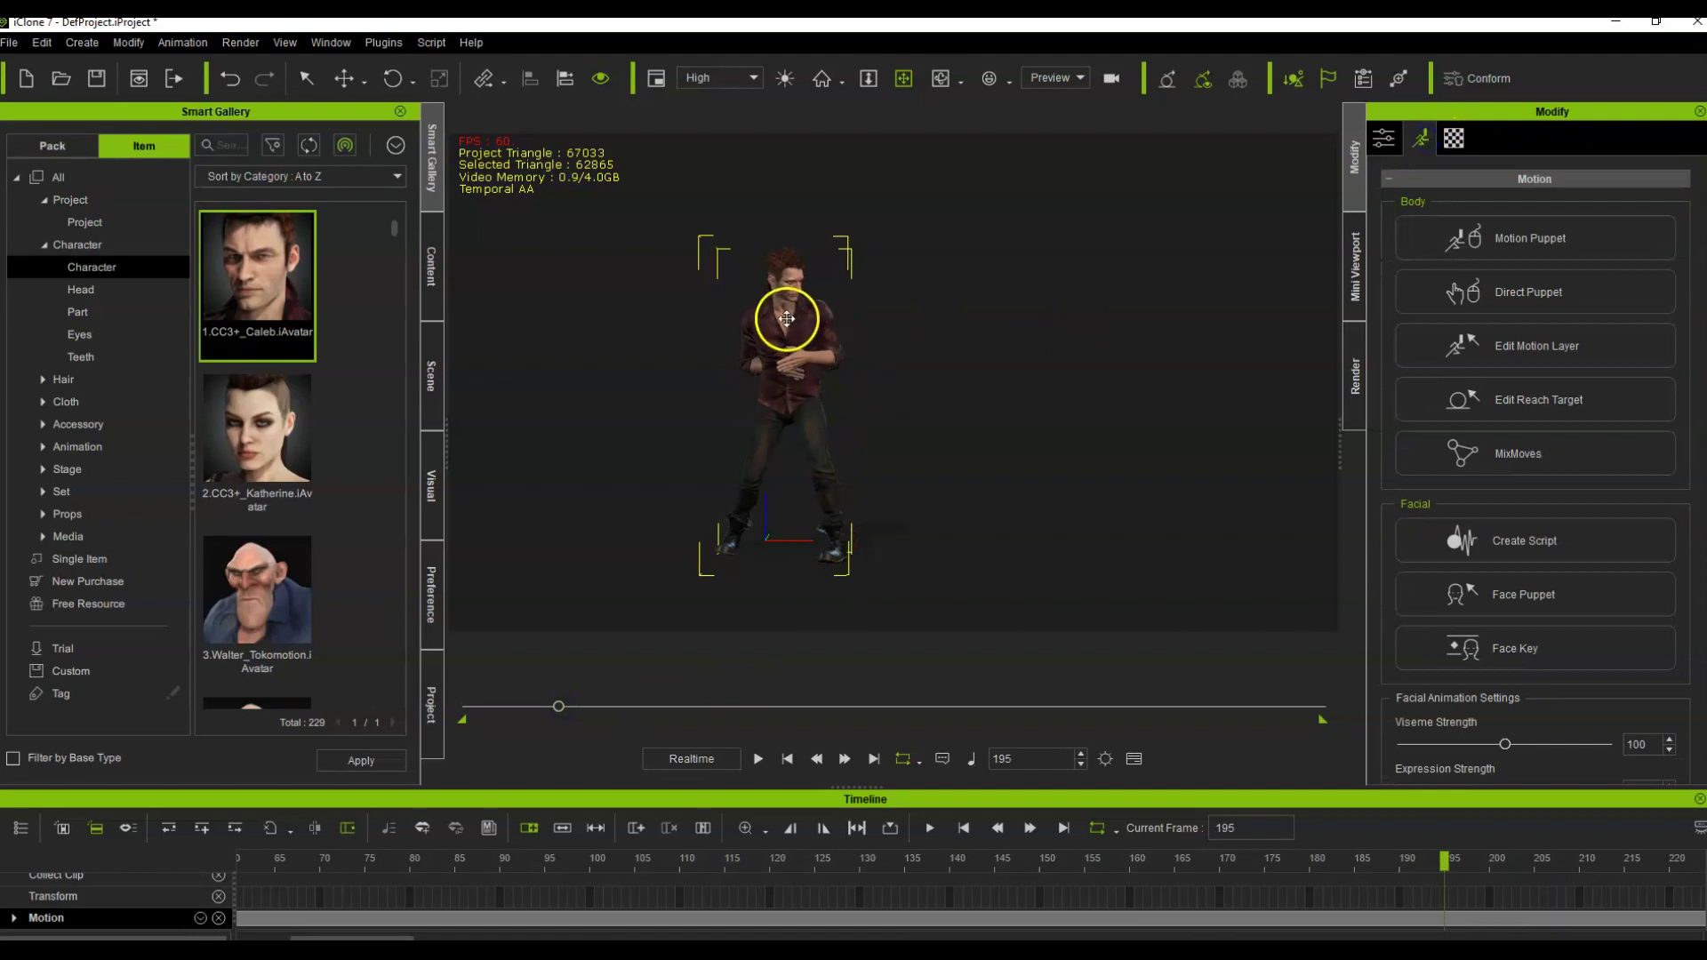
In Edit Motion Layer, rotate the right elbow's IK control to correct the forearm.
left_click(1493, 350)
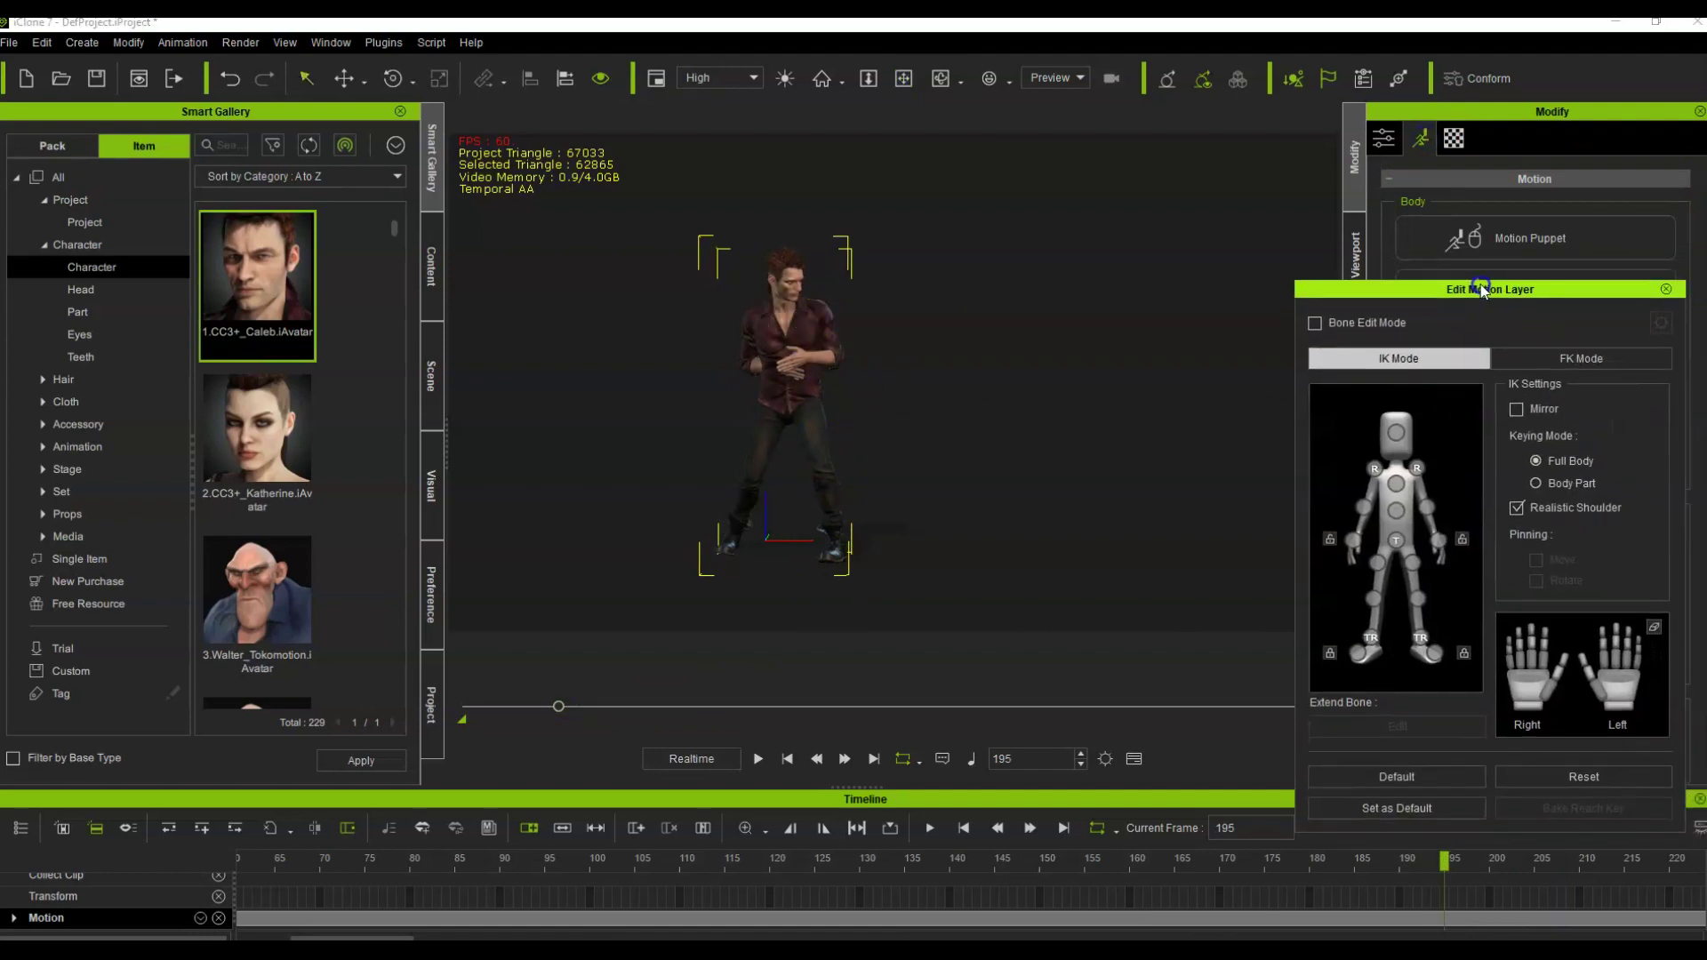
left_click(1353, 538)
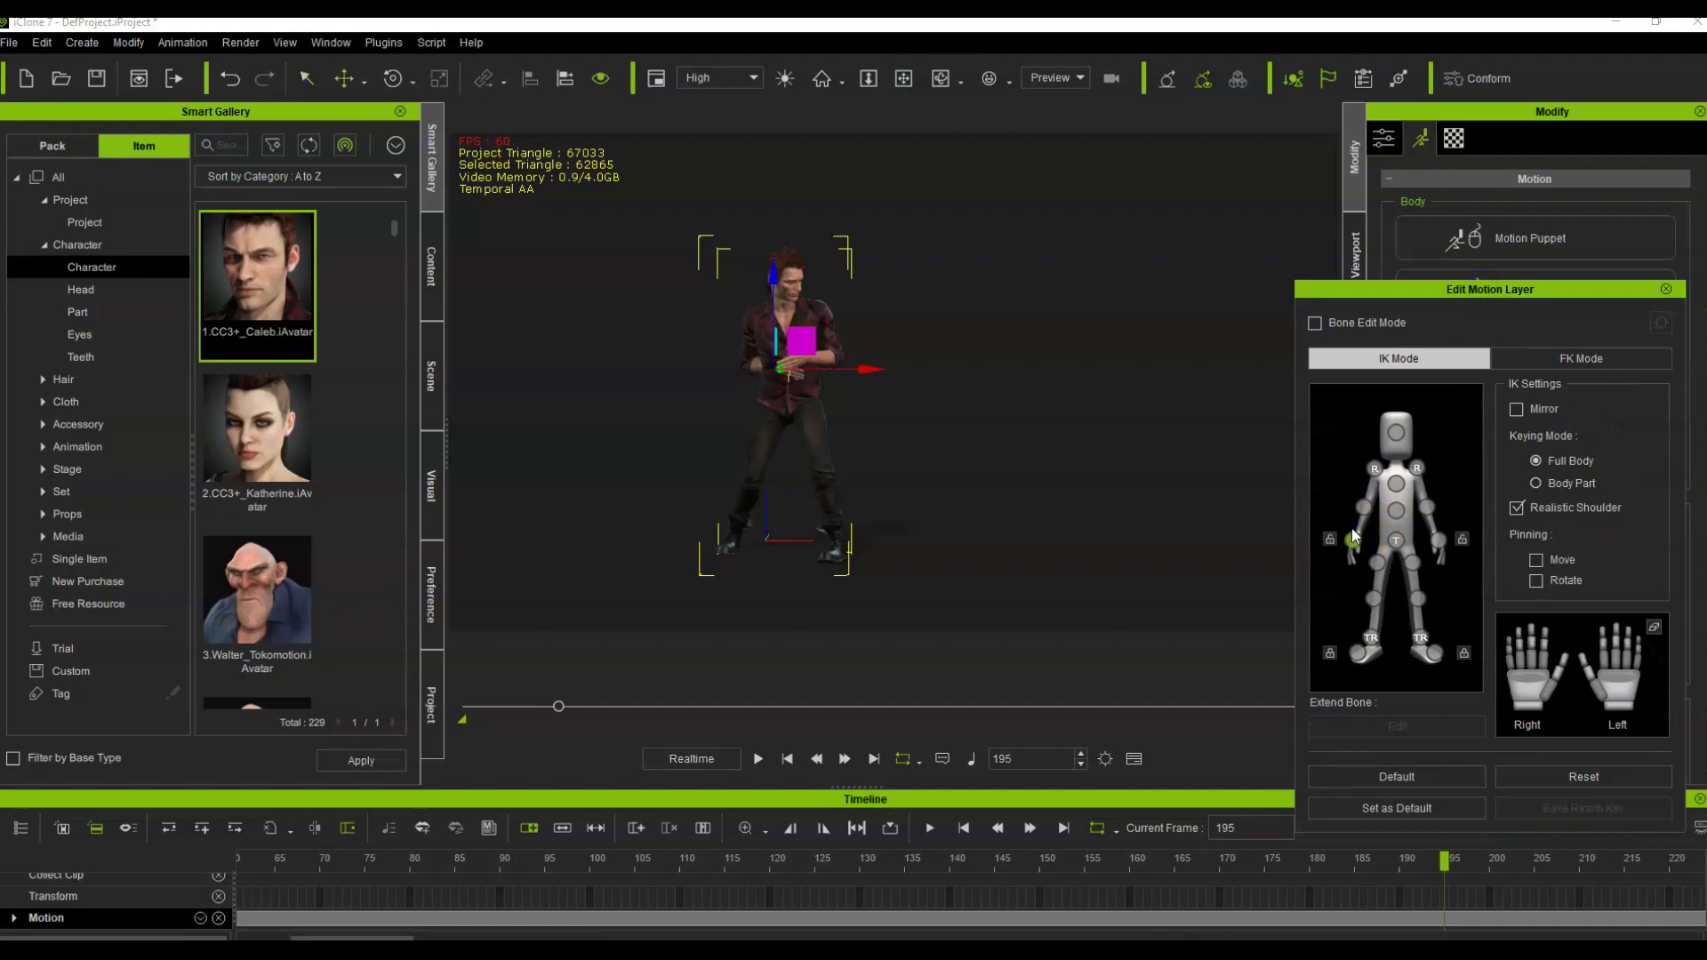
left_click(1362, 509)
key("e")
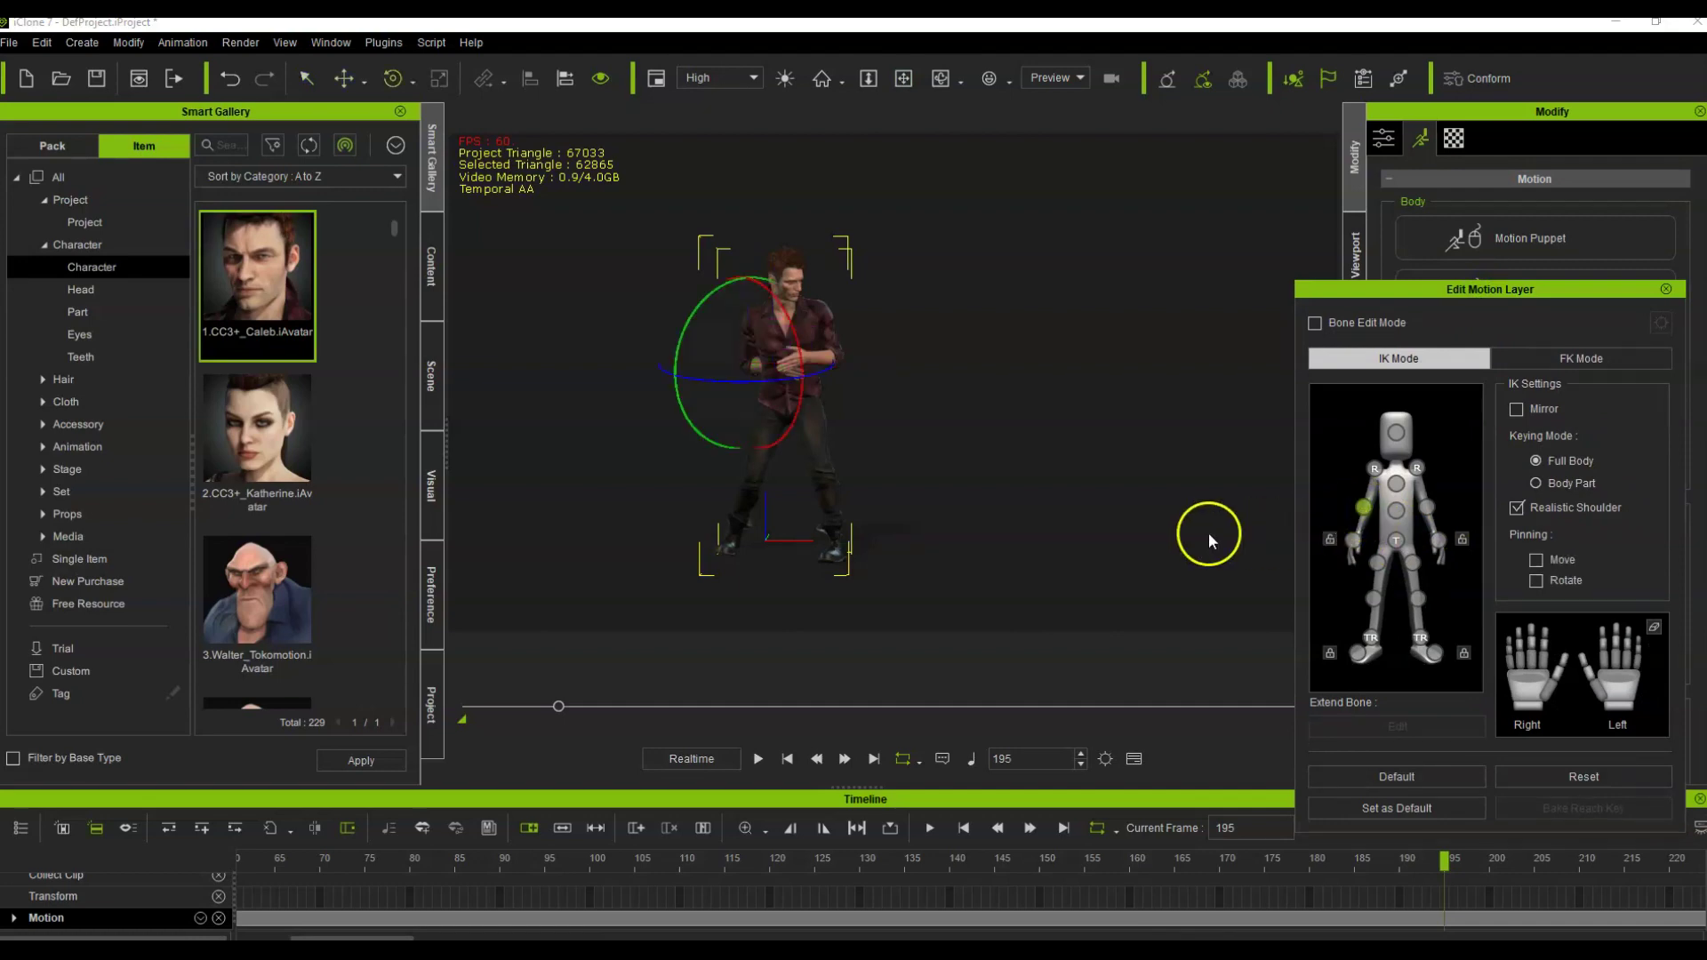
left_click_drag(813, 380, 801, 389)
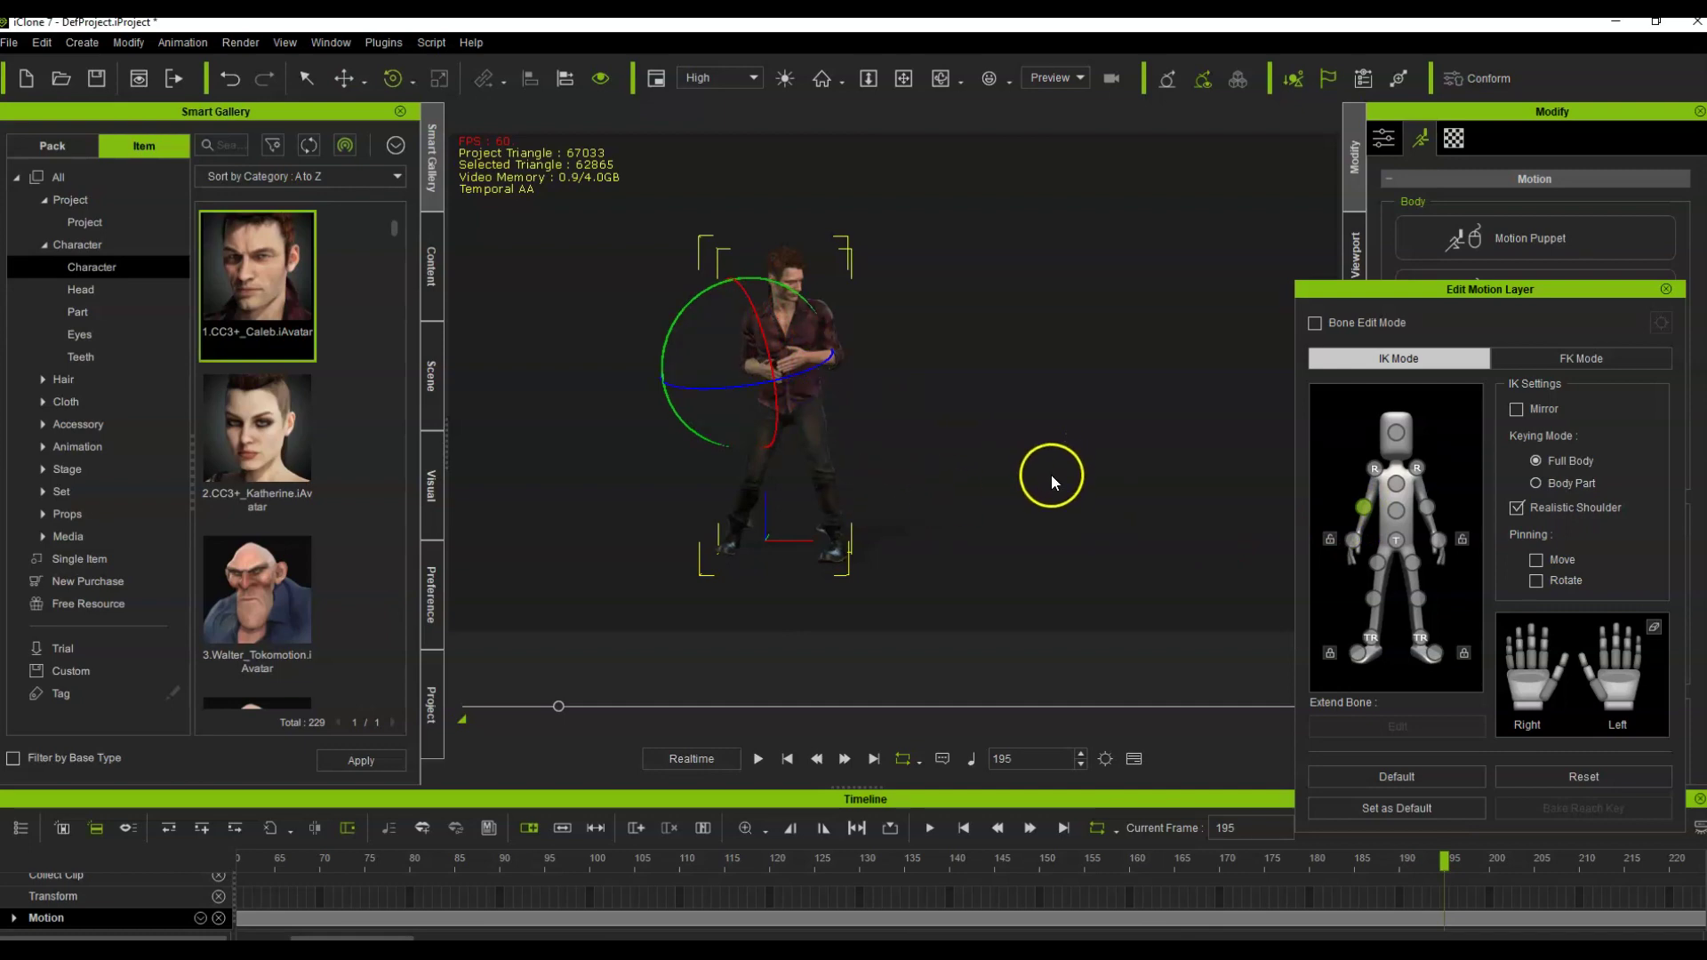
Replay from frame 189 to check the elbow fix, stopping around frame 397.
key("space")
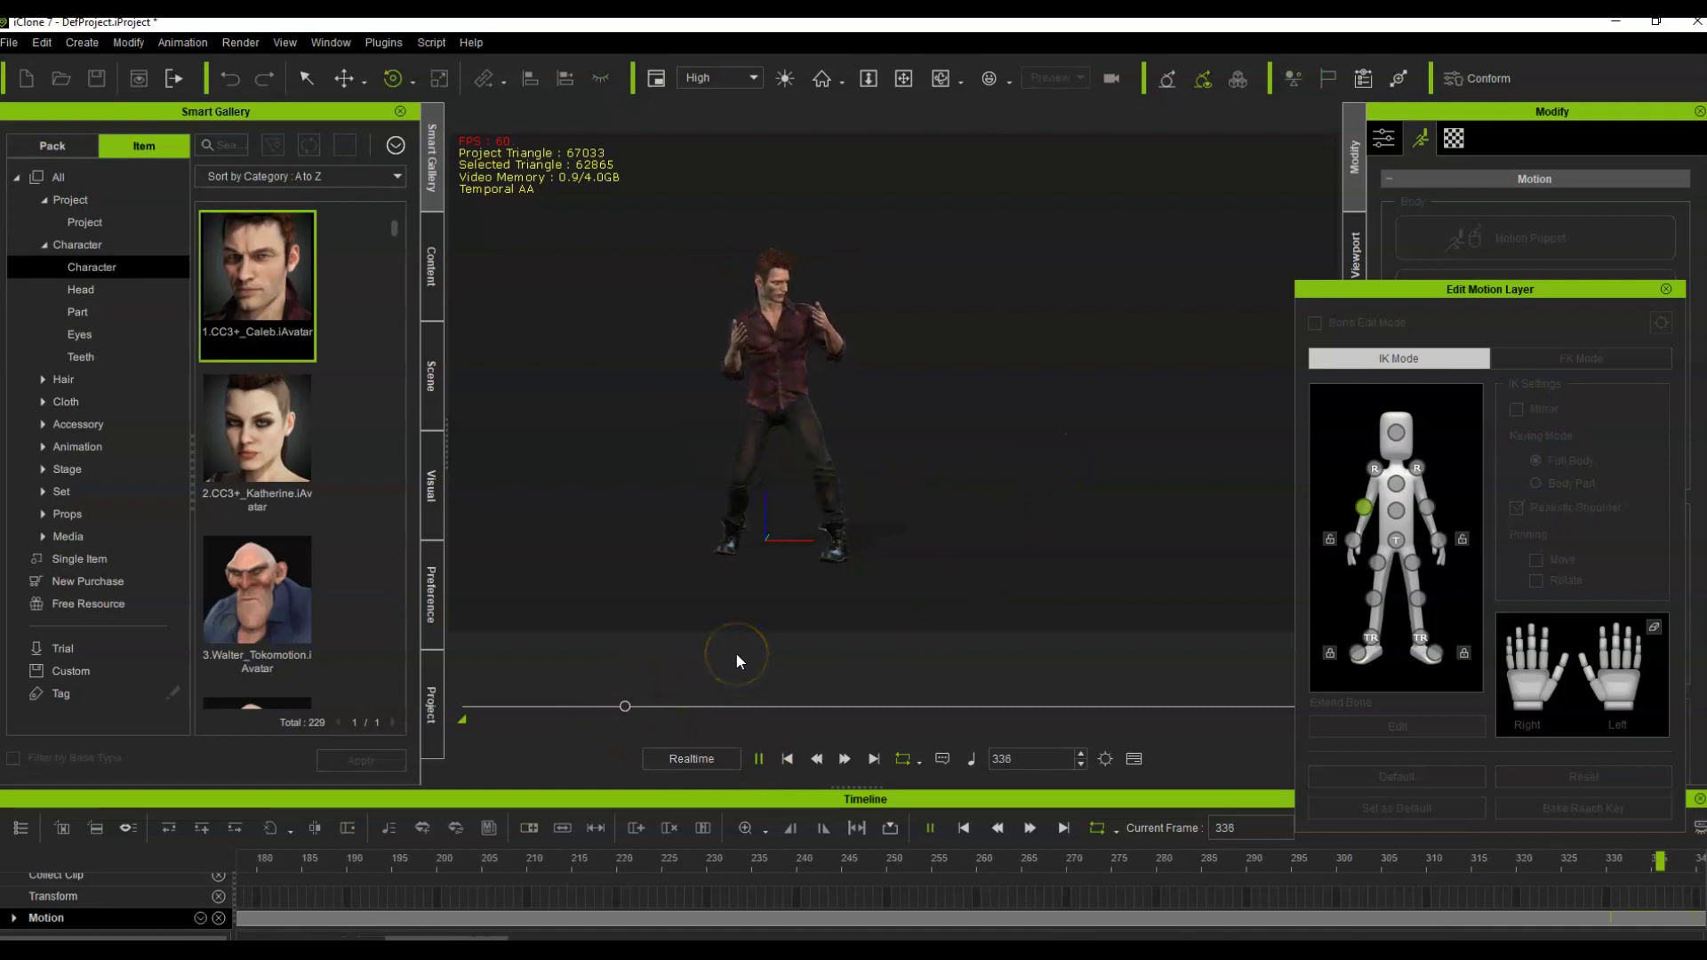
key("space")
left_click(556, 708)
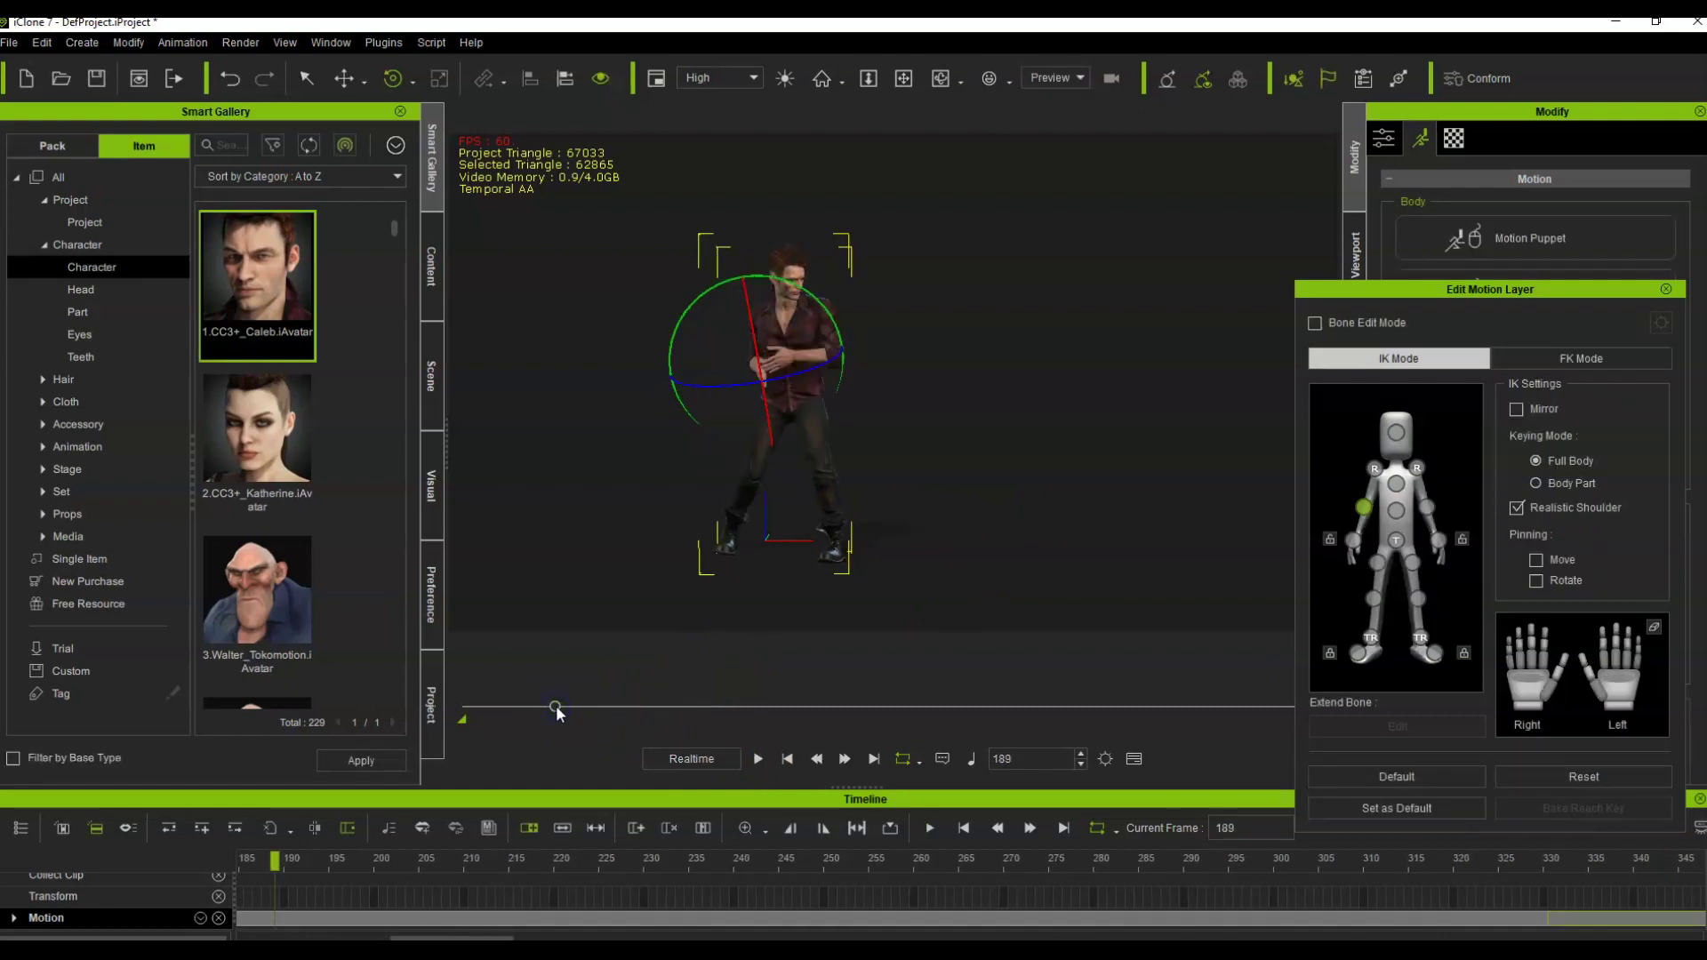
key("space")
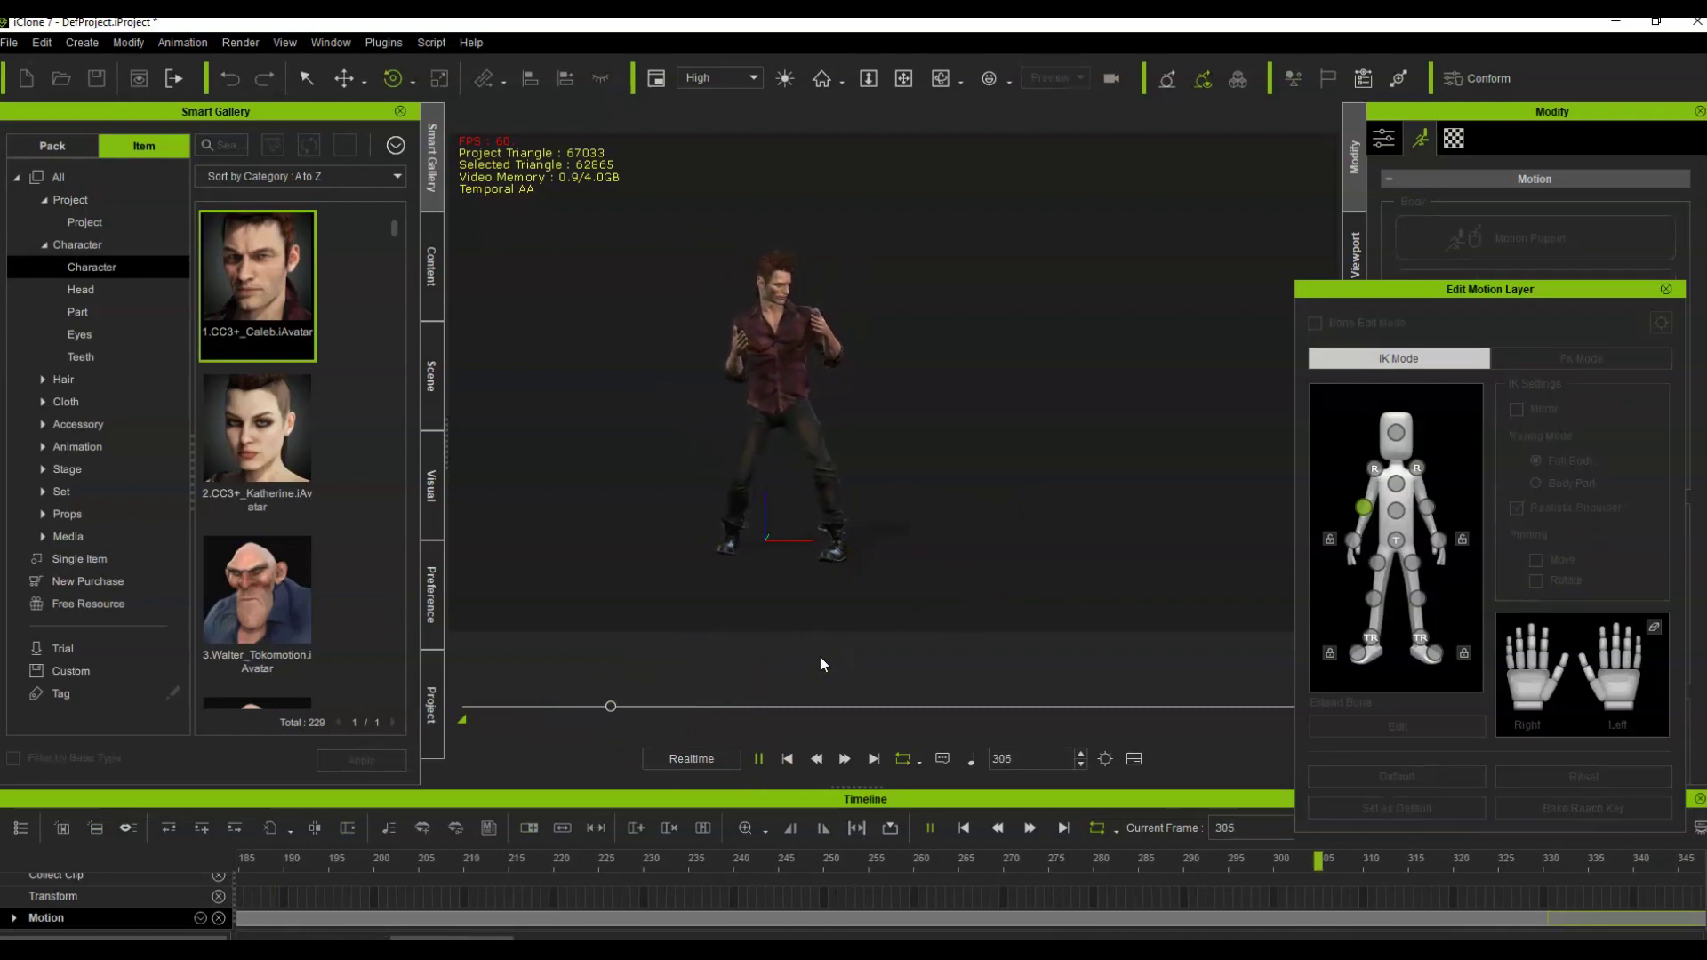
key("space")
left_click(520, 706)
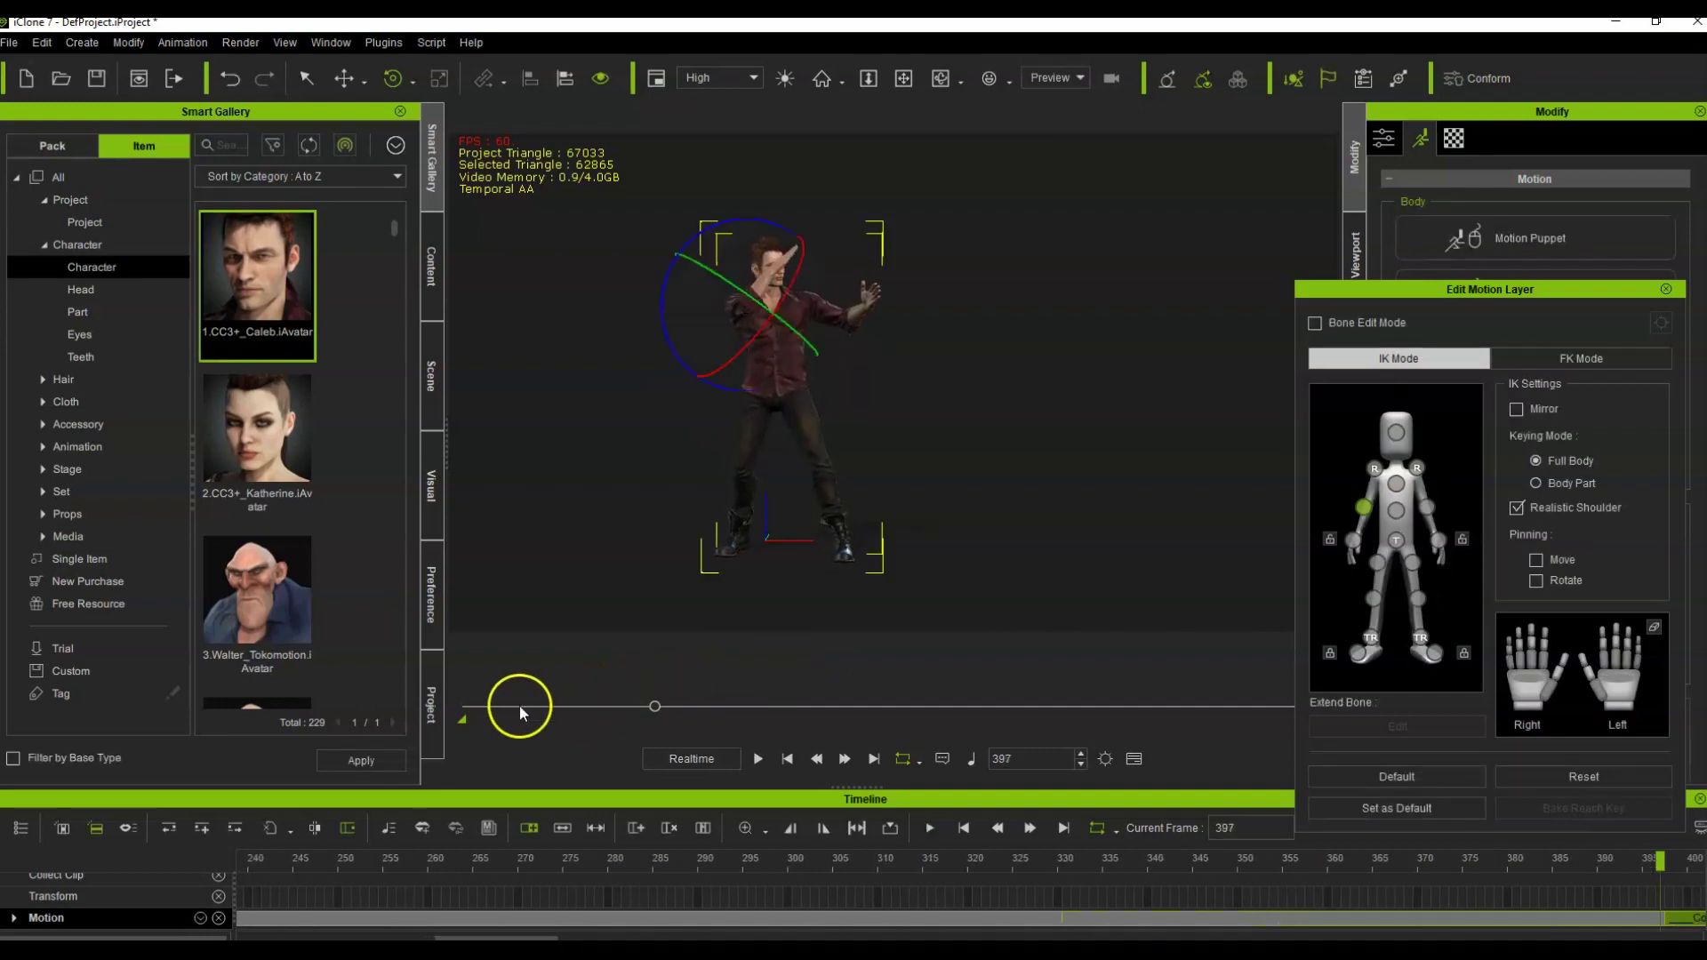
Play the whole animation through to frame 929, then close the motion layer editor.
left_click(467, 706)
key("space")
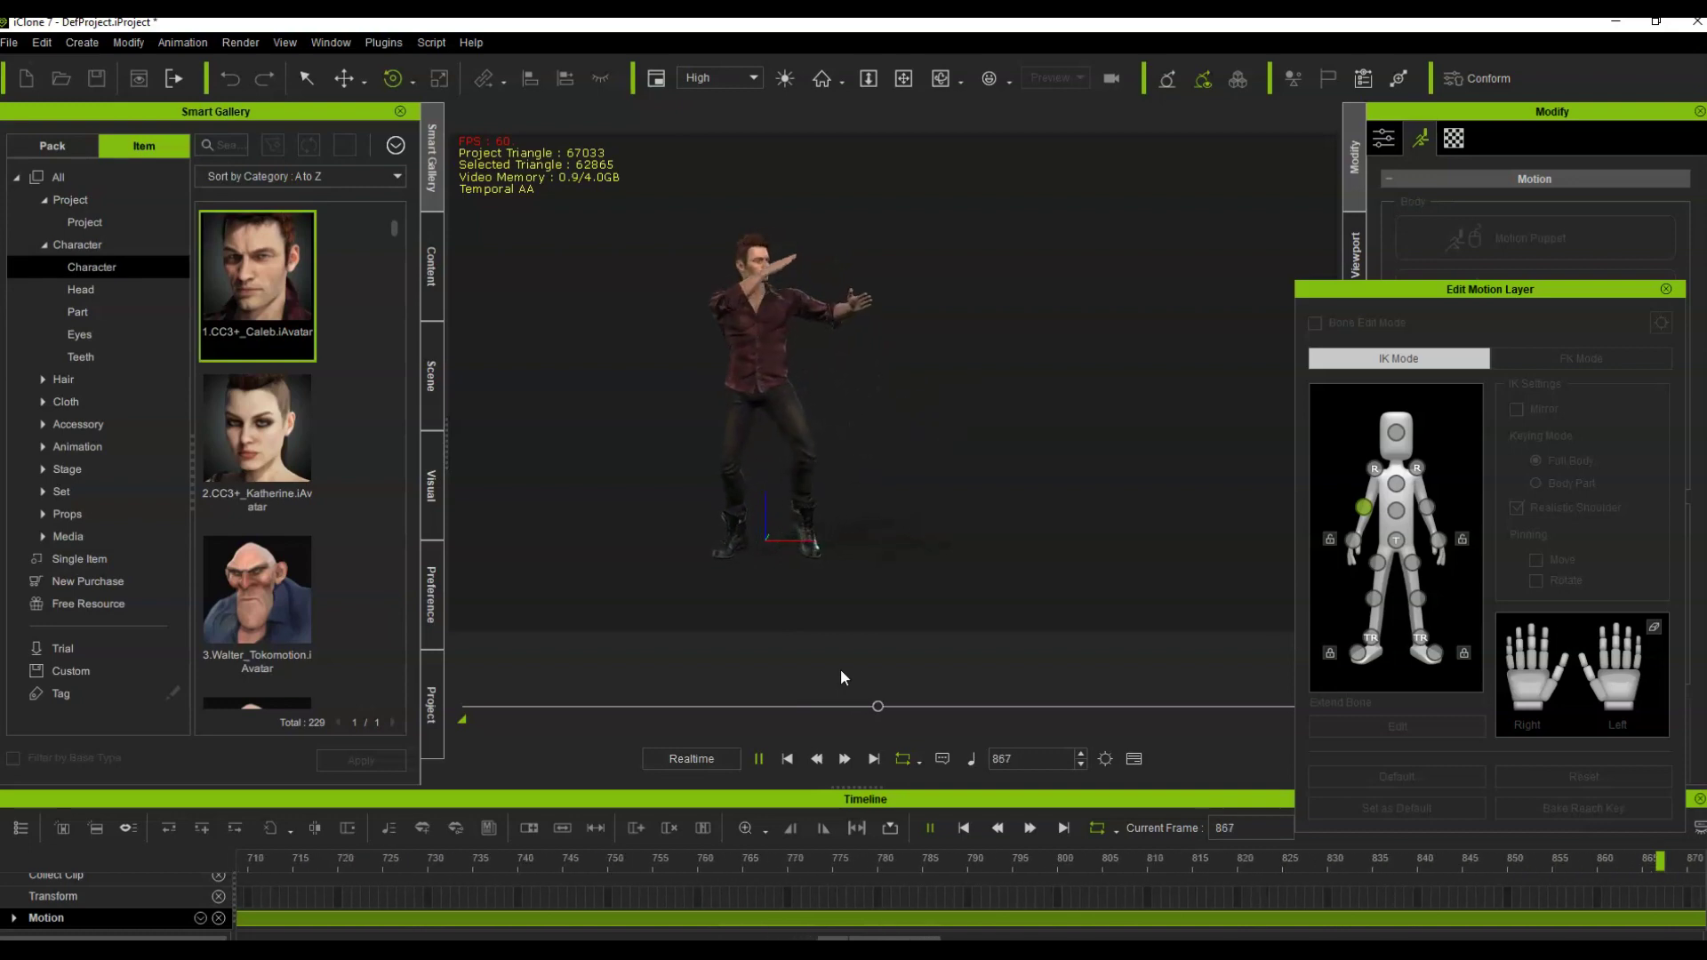
key("space")
left_click(1191, 628)
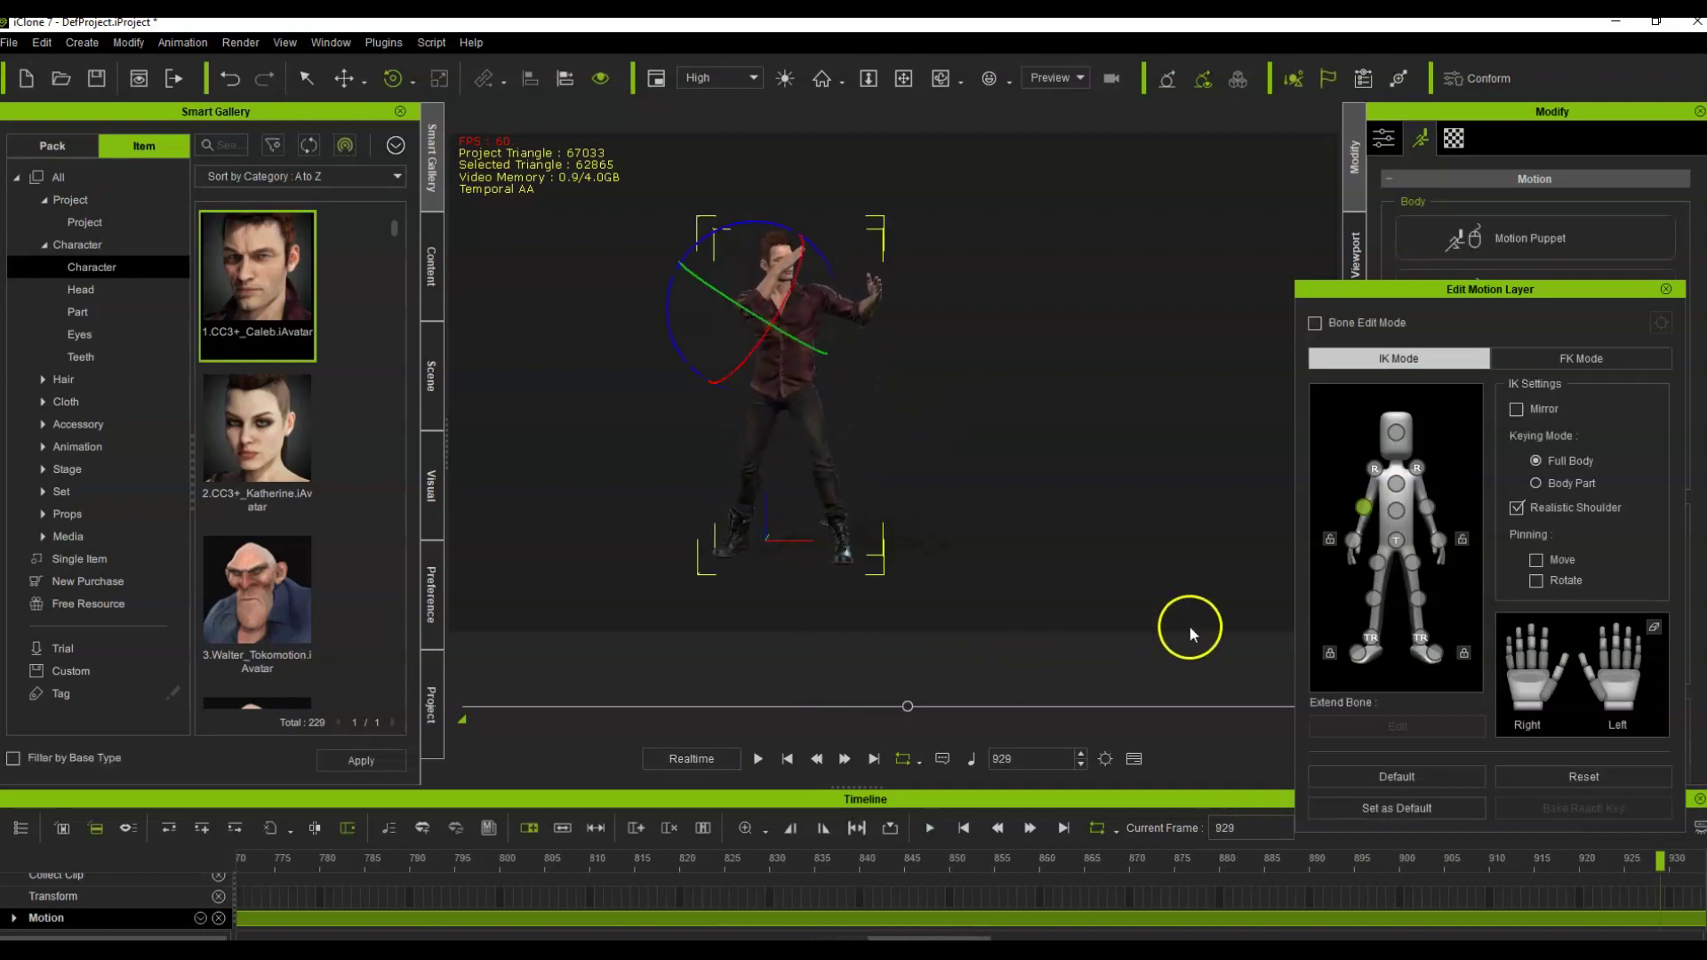
left_click(1665, 290)
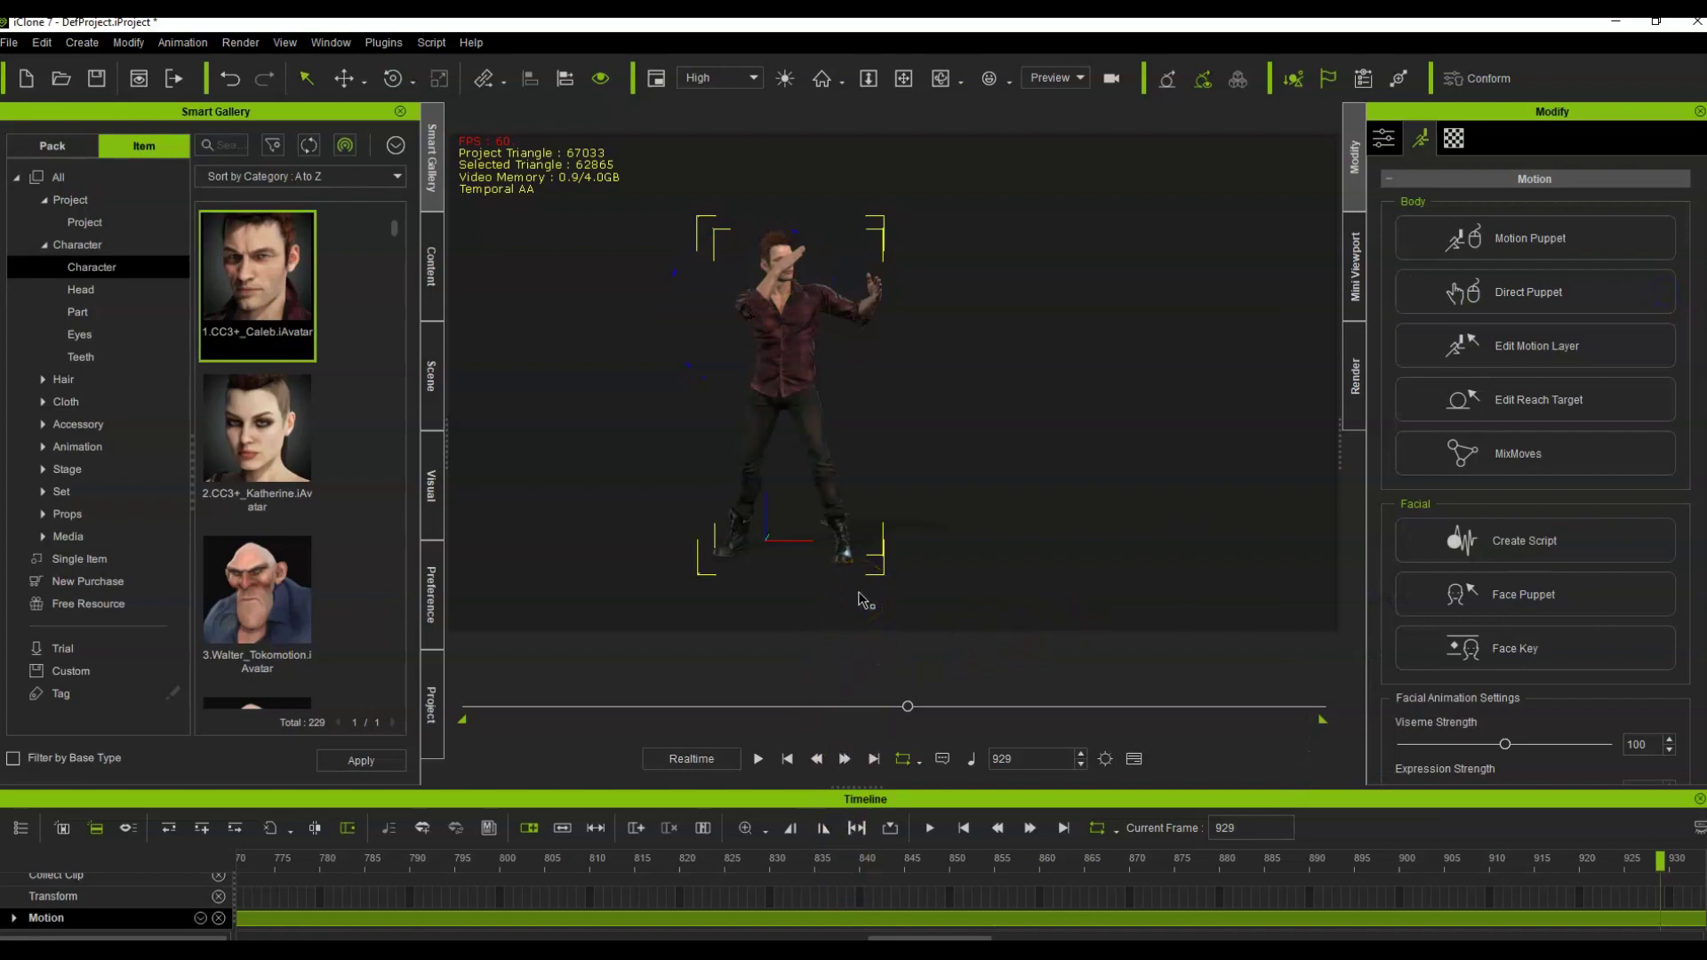
left_click(859, 556)
left_click_drag(867, 476, 820, 477)
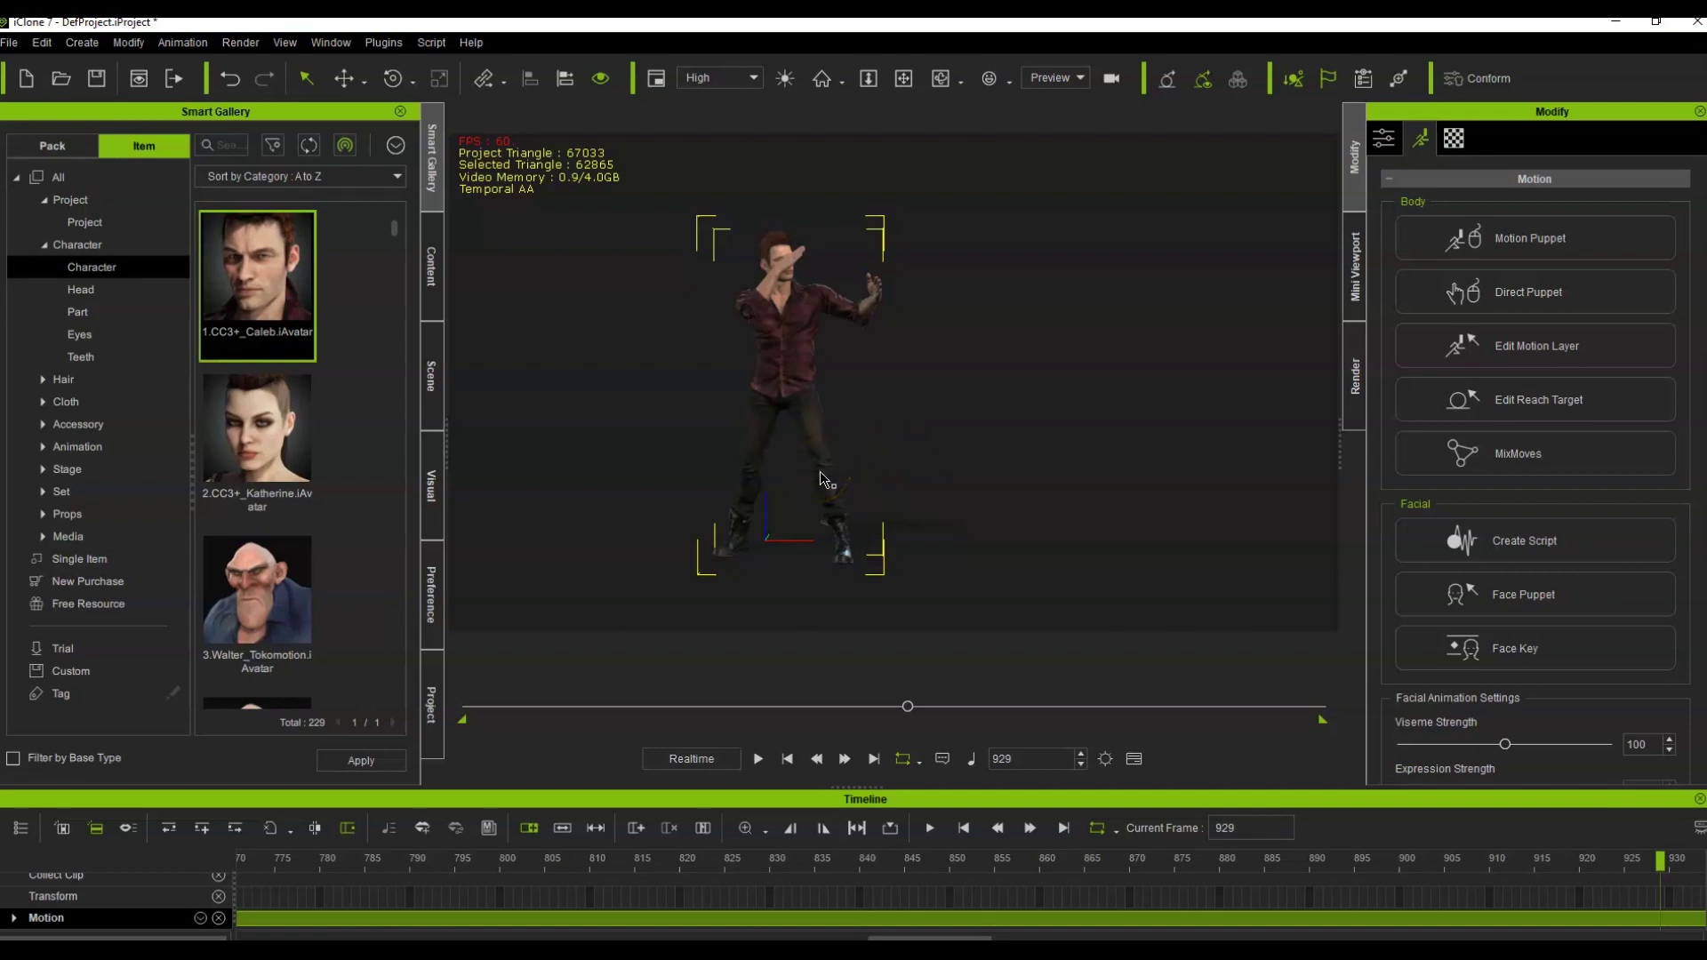